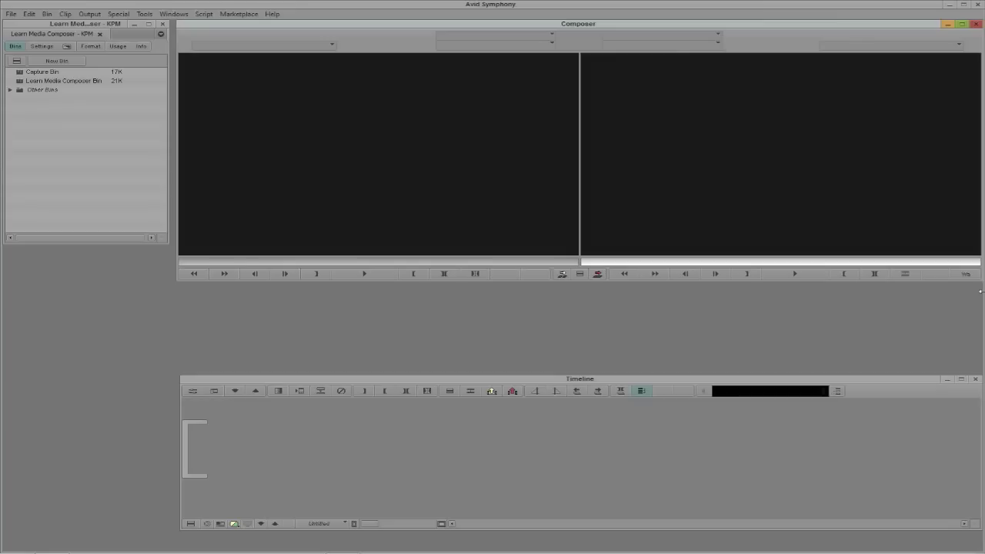
# Open the Learn Media Composer Bin and delete its Layered Sequence
pyautogui.doubleClick(21, 84)
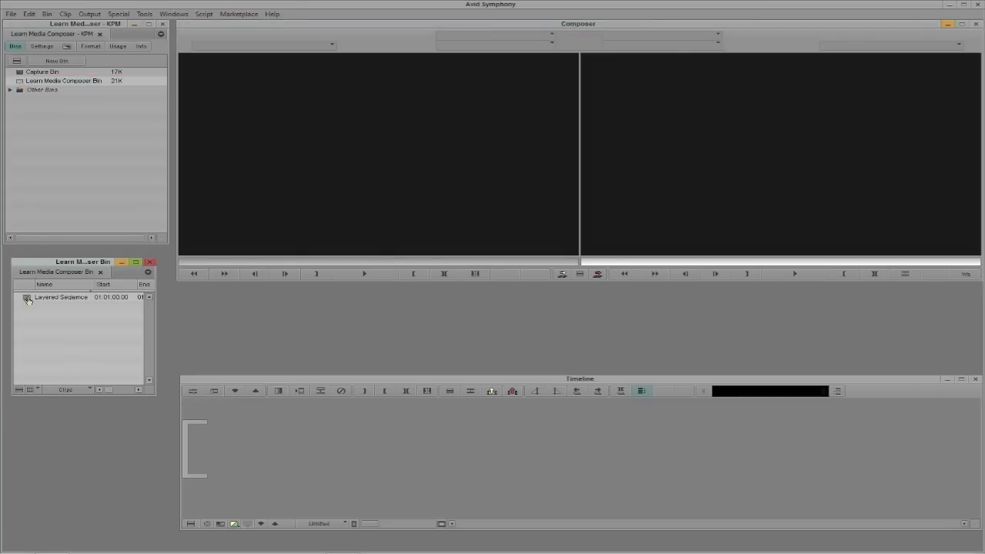
pyautogui.click(27, 300)
pyautogui.press('Delete')
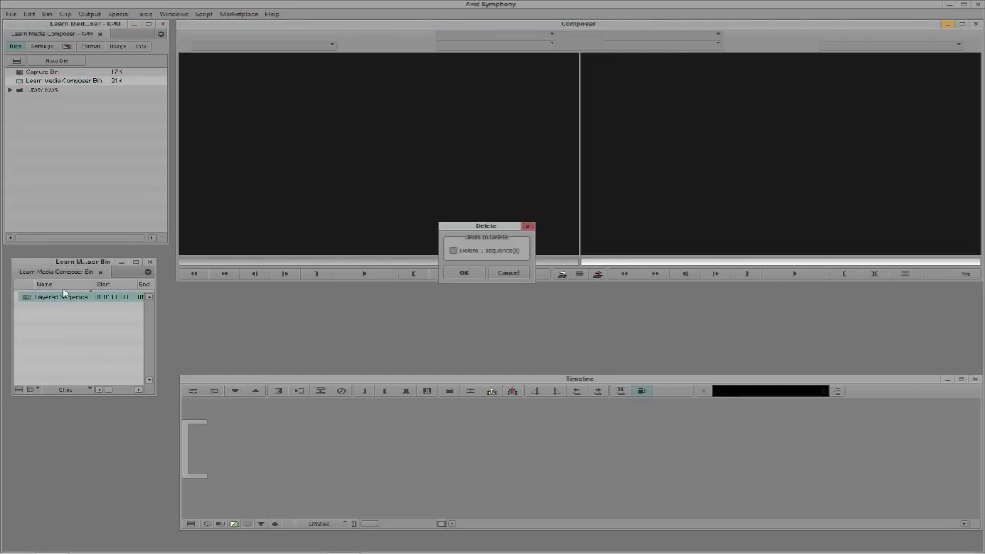
pyautogui.click(465, 273)
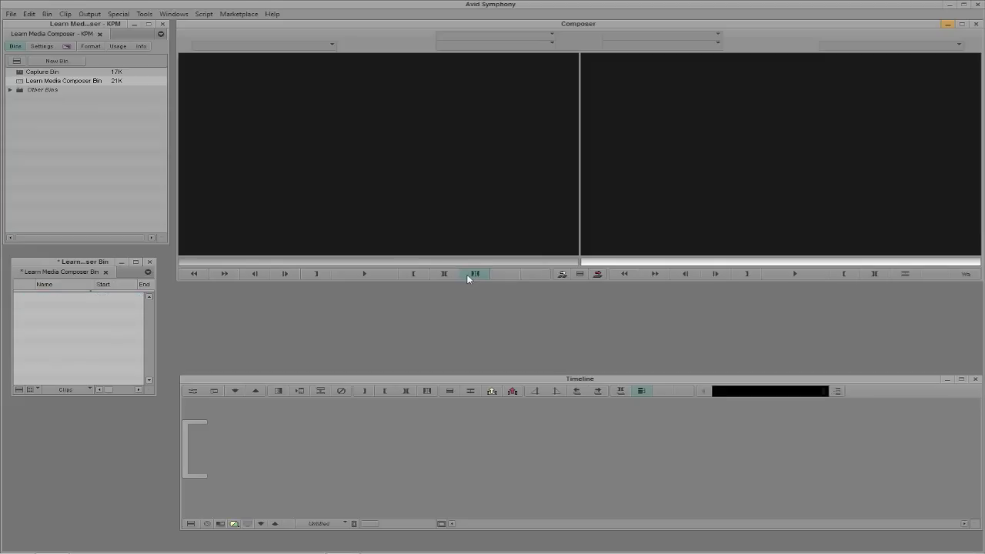
# Bring up the File > Import file picker for the bin
pyautogui.moveTo(70, 263); pyautogui.dragTo(68, 253)
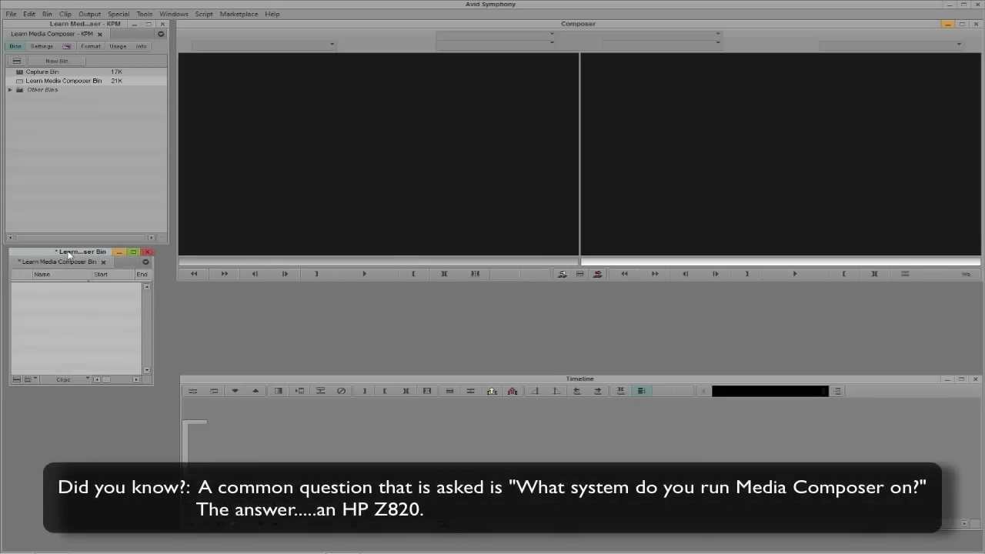
pyautogui.rightClick(55, 308)
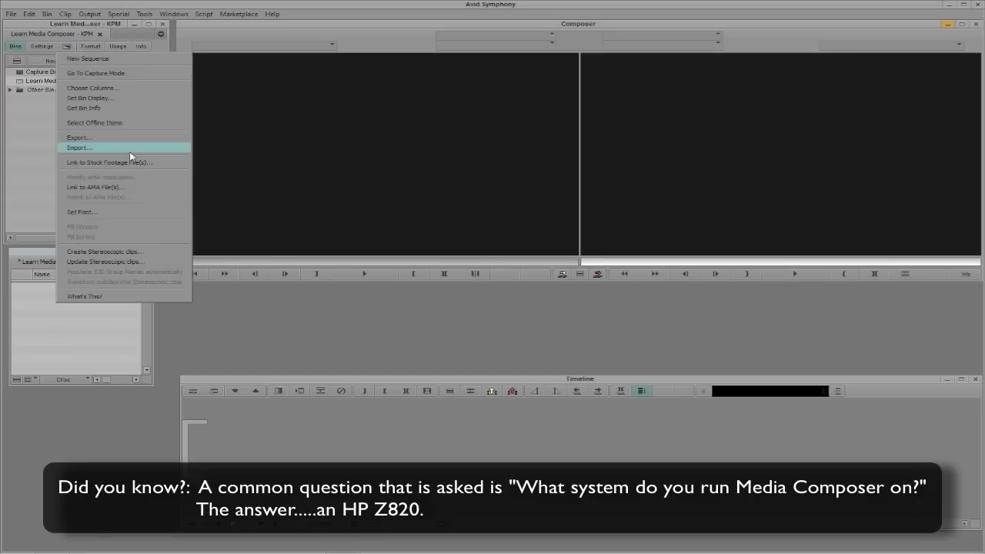
pyautogui.click(63, 320)
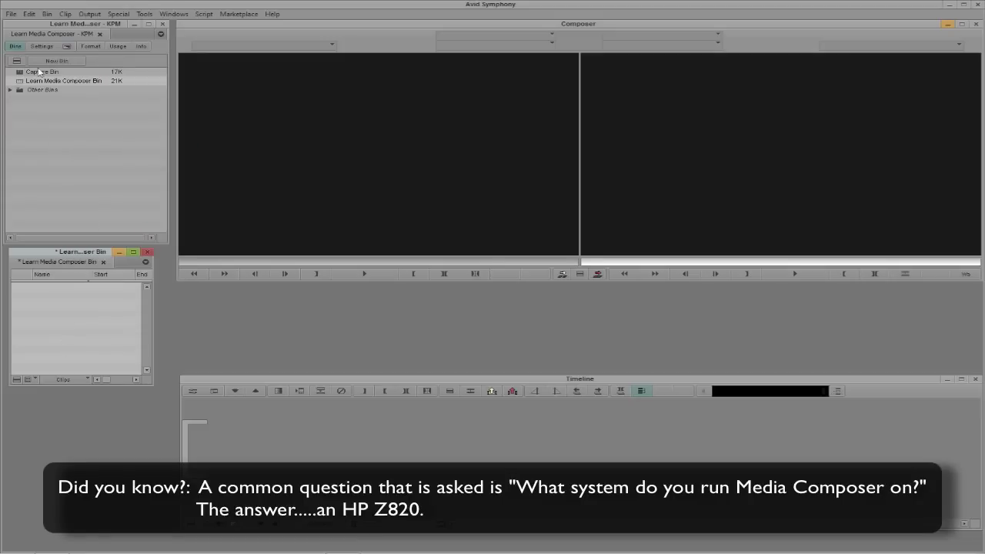
pyautogui.click(11, 15)
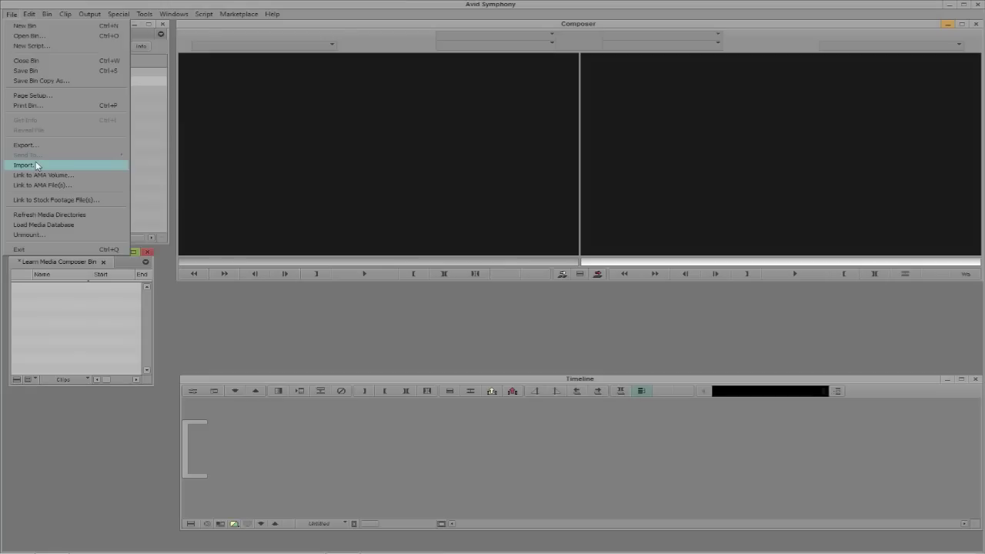
pyautogui.click(37, 166)
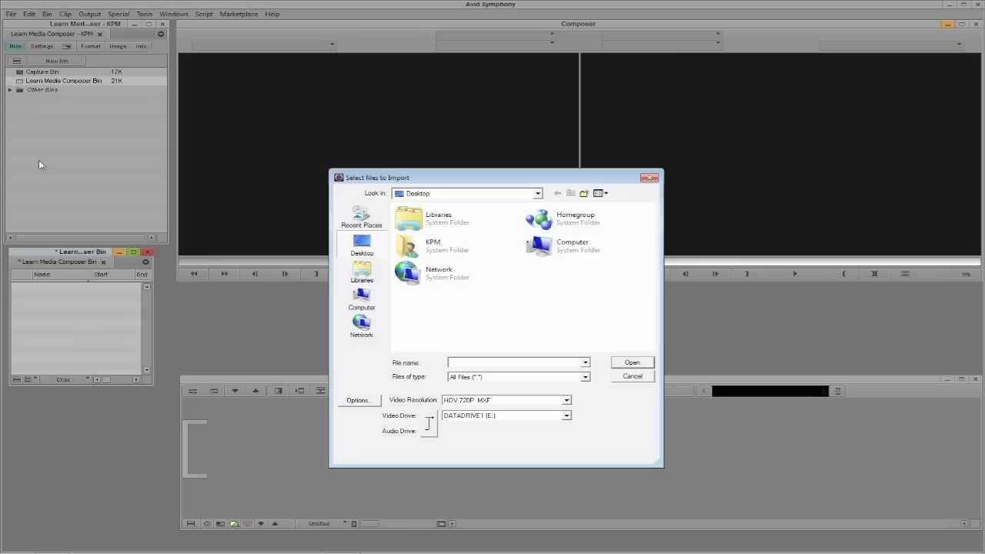
# Browse to E:\Footage\Timelapse, select 000608_VTXHD, then cancel the import
pyautogui.click(377, 302)
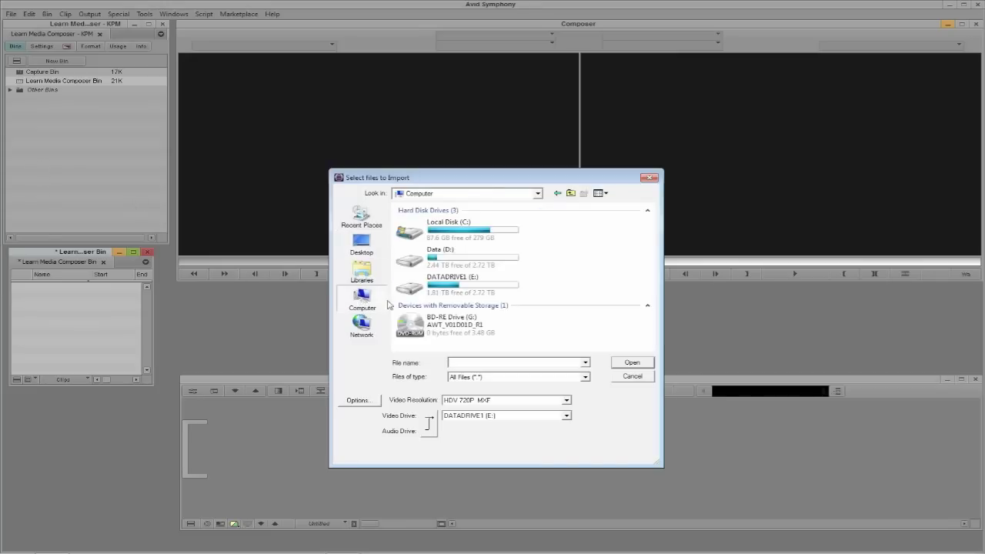
pyautogui.doubleClick(468, 286)
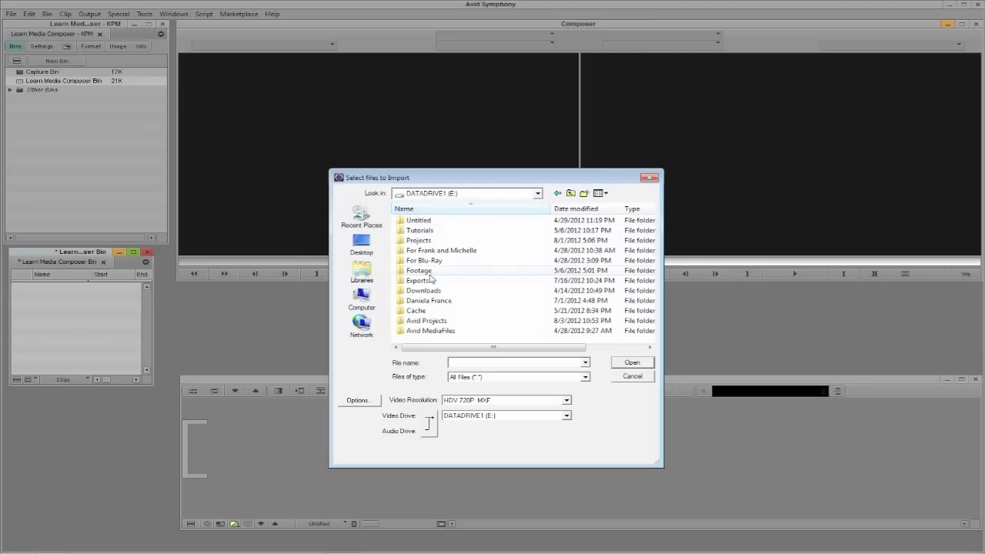
pyautogui.doubleClick(429, 273)
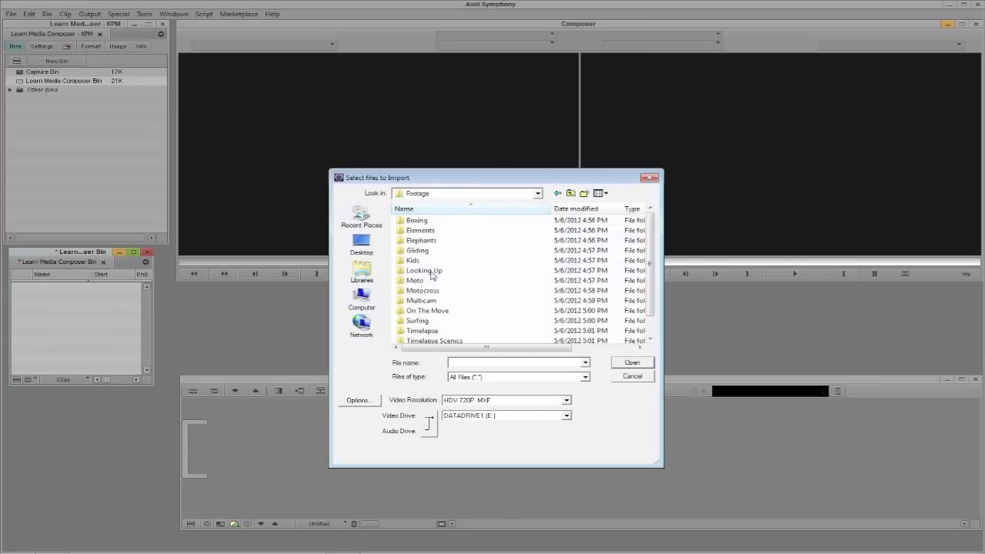
pyautogui.doubleClick(471, 331)
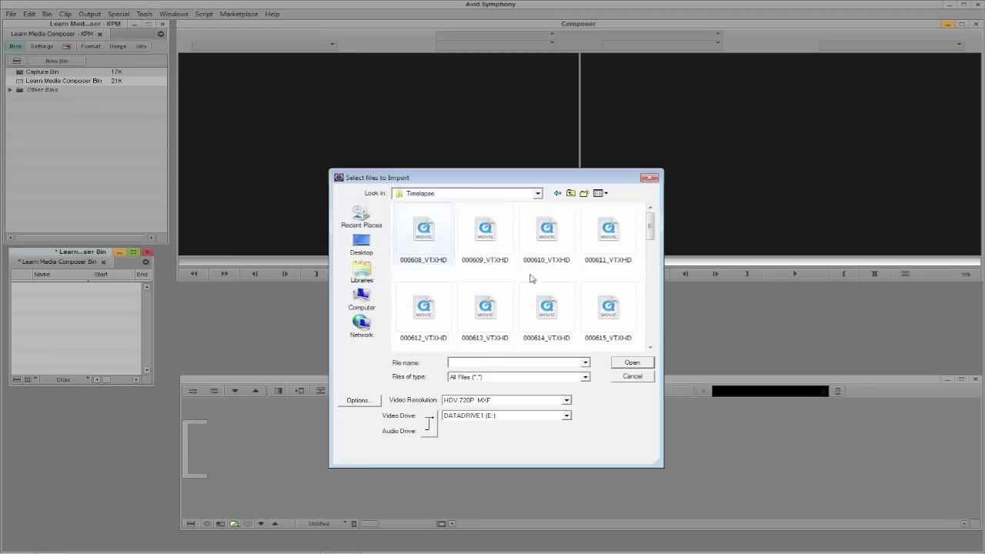
pyautogui.click(442, 229)
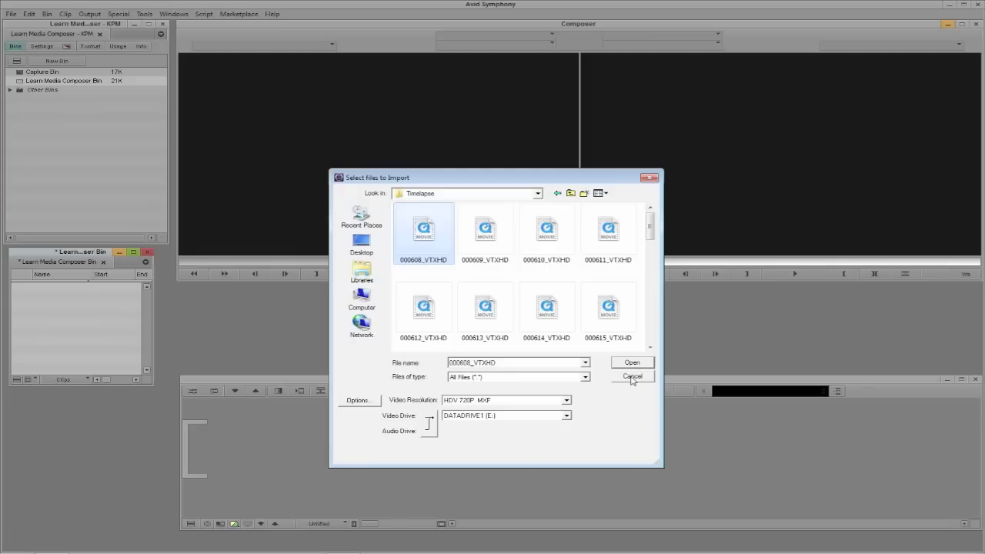
pyautogui.click(632, 377)
# Minimise Symphony and browse Explorer to DATADRIVE1 (E:) > Footage > Timelapse
pyautogui.click(950, 6)
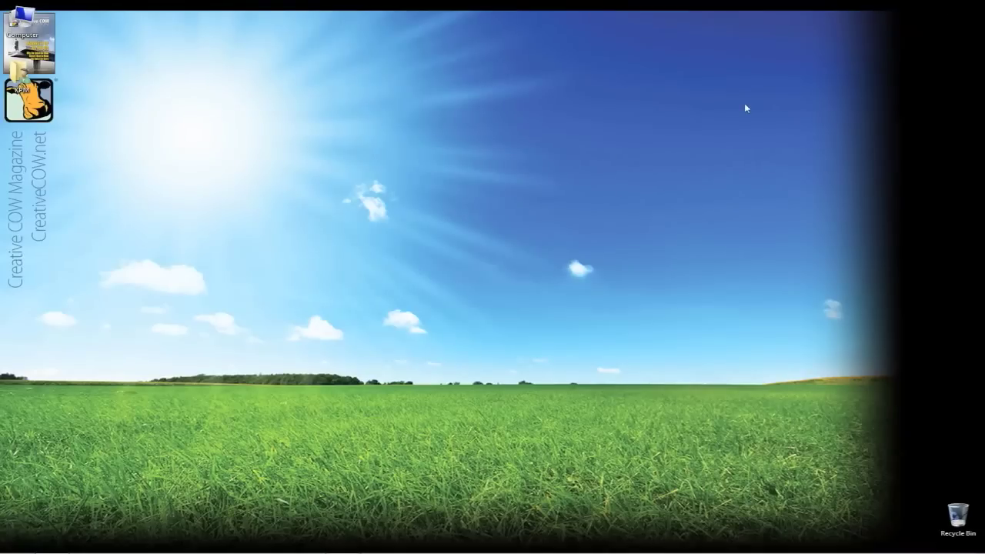
pyautogui.press('super+e')
pyautogui.doubleClick(469, 83)
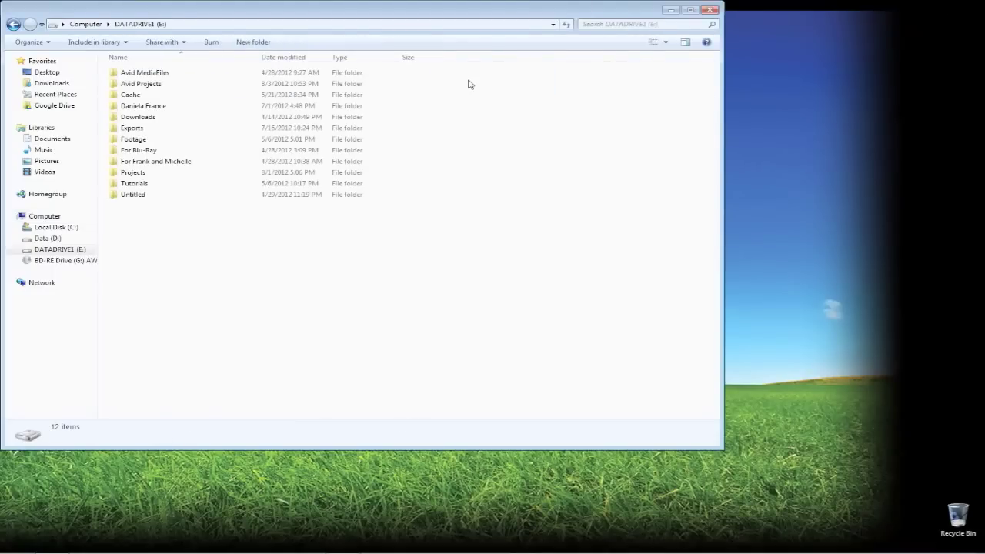
pyautogui.doubleClick(179, 141)
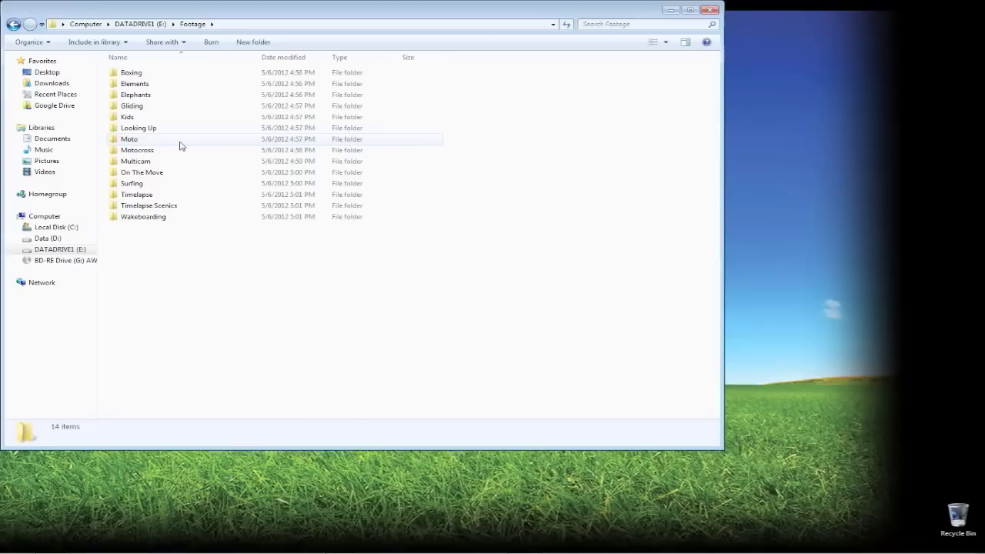
pyautogui.doubleClick(178, 197)
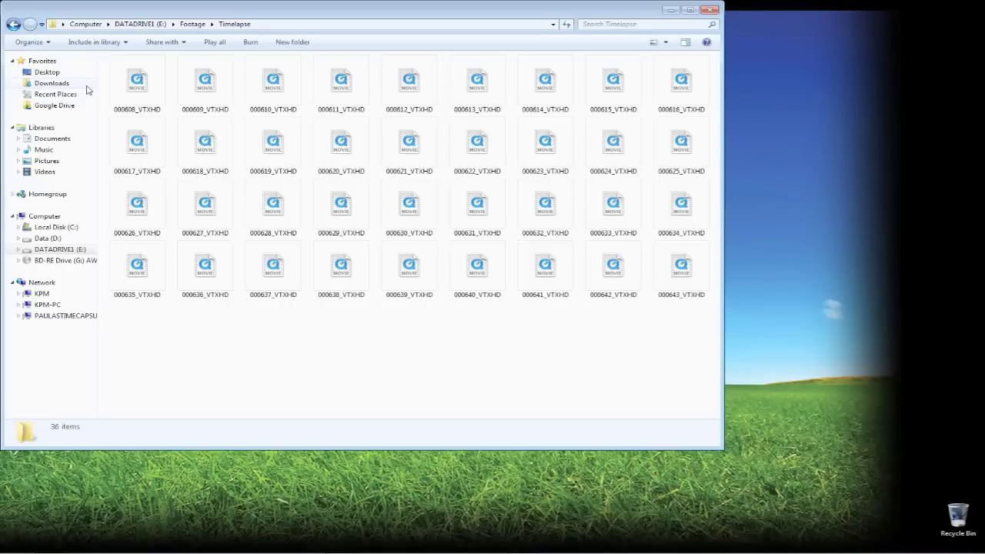
# Open clip 000608_VTXHD with QuickTime Player
pyautogui.click(137, 80)
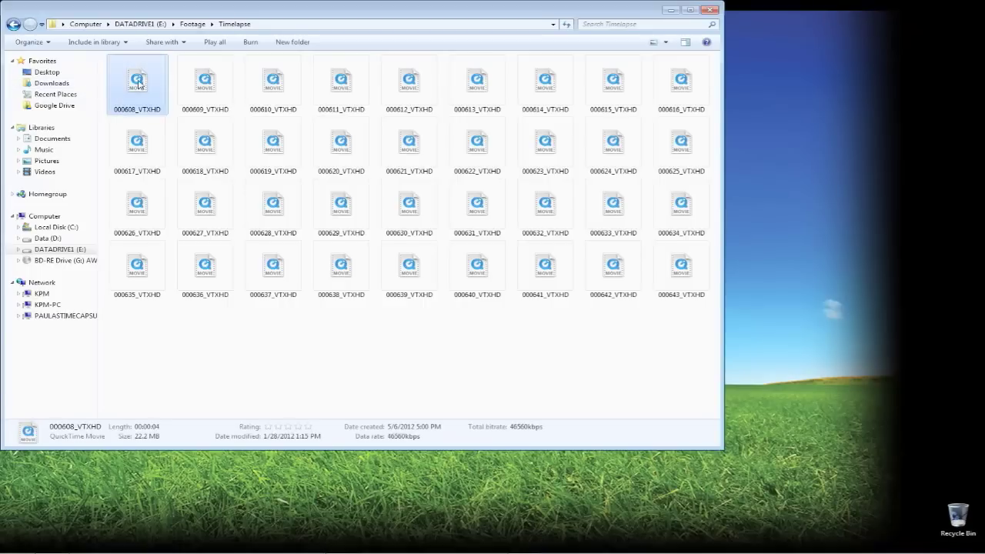
pyautogui.rightClick(138, 81)
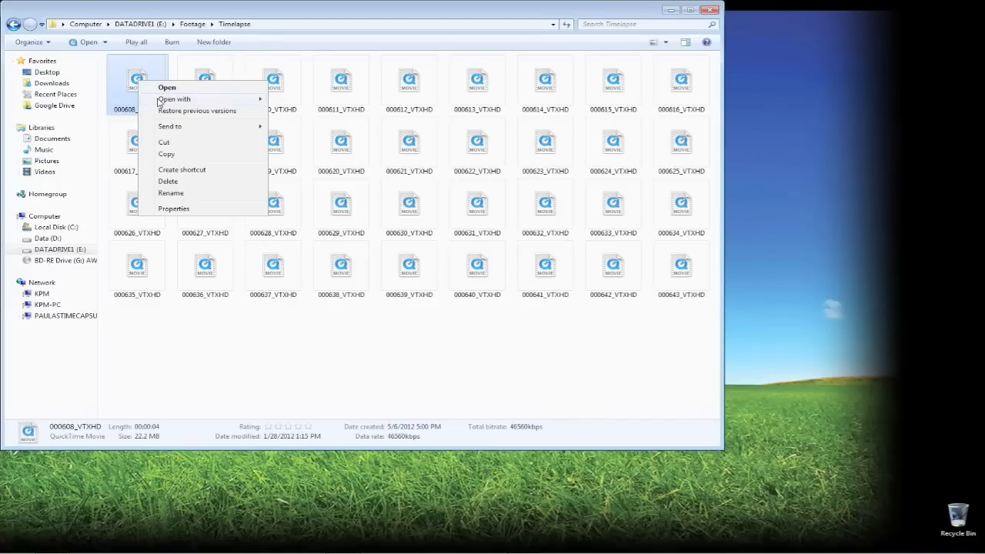
pyautogui.click(284, 110)
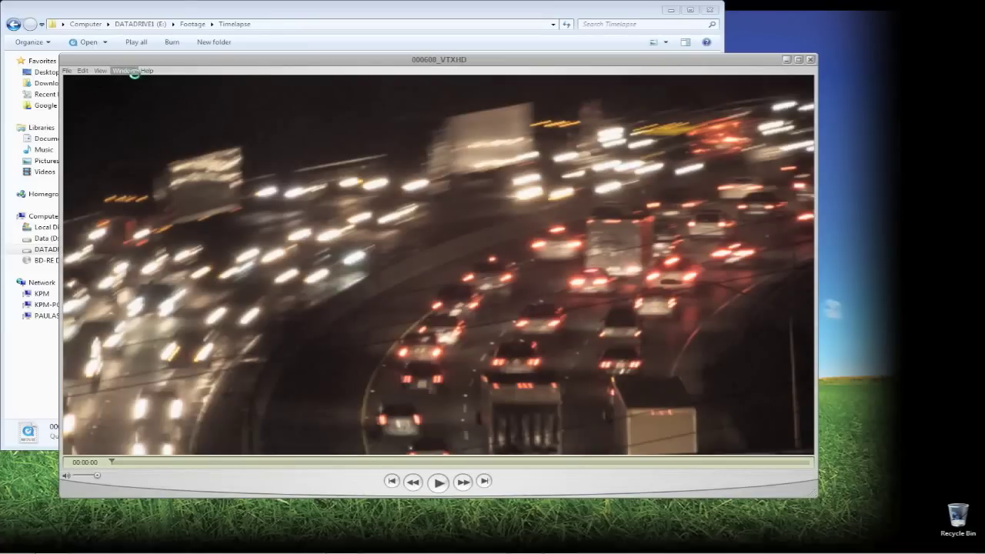
pyautogui.click(124, 70)
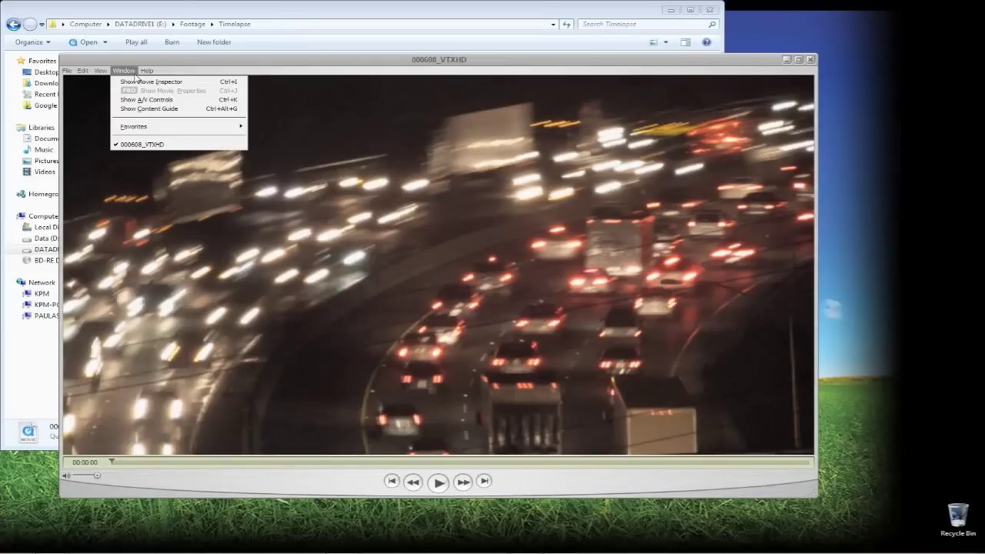
# Show the Movie Inspector: DVCProHD 720p60, 1280 x 720, 23.97 fps
pyautogui.click(137, 81)
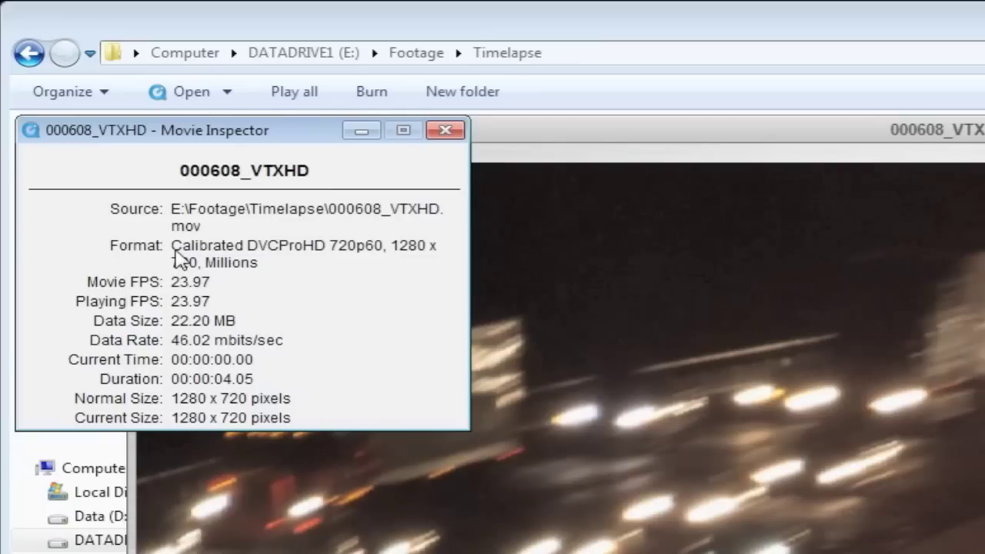
# Back in Symphony, reopen the import dialog and select 000608_VTXHD in the Timelapse folder
pyautogui.click(432, 132)
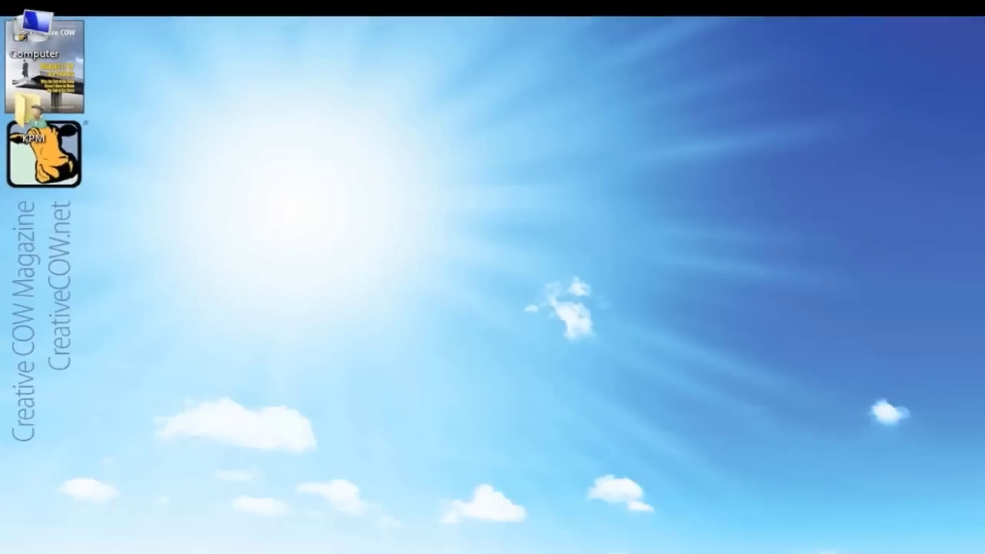
pyautogui.hotkey('alt', 'Tab')
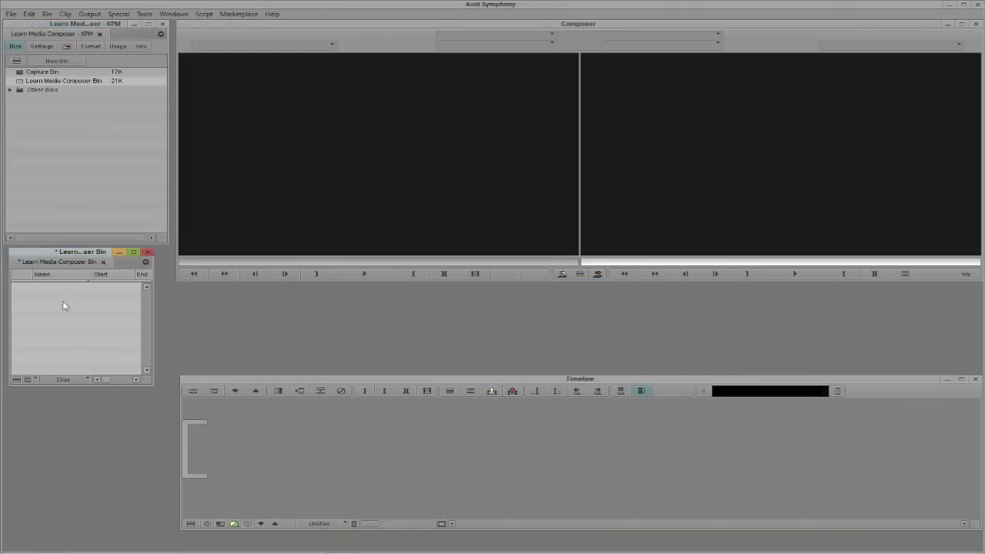
pyautogui.rightClick(61, 306)
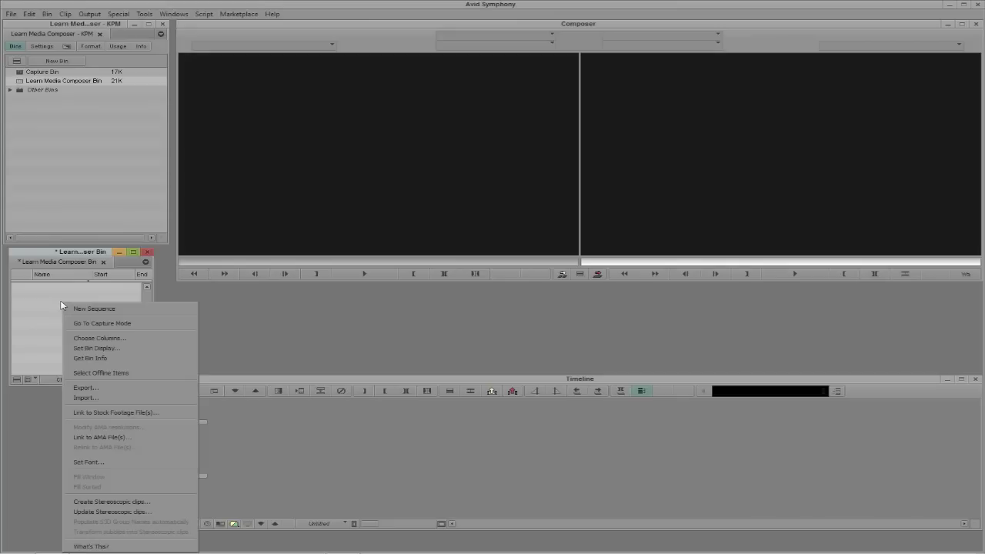
pyautogui.click(88, 399)
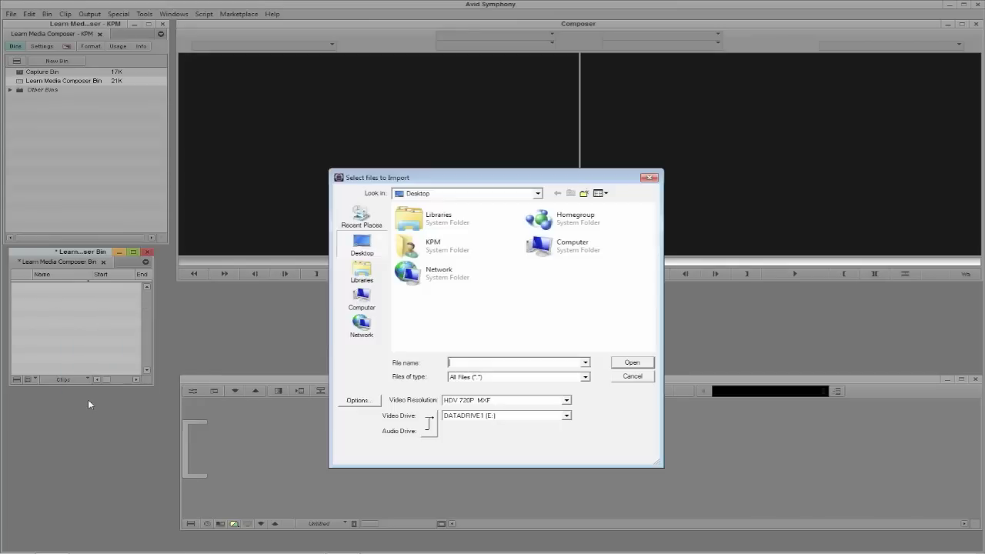
pyautogui.click(384, 222)
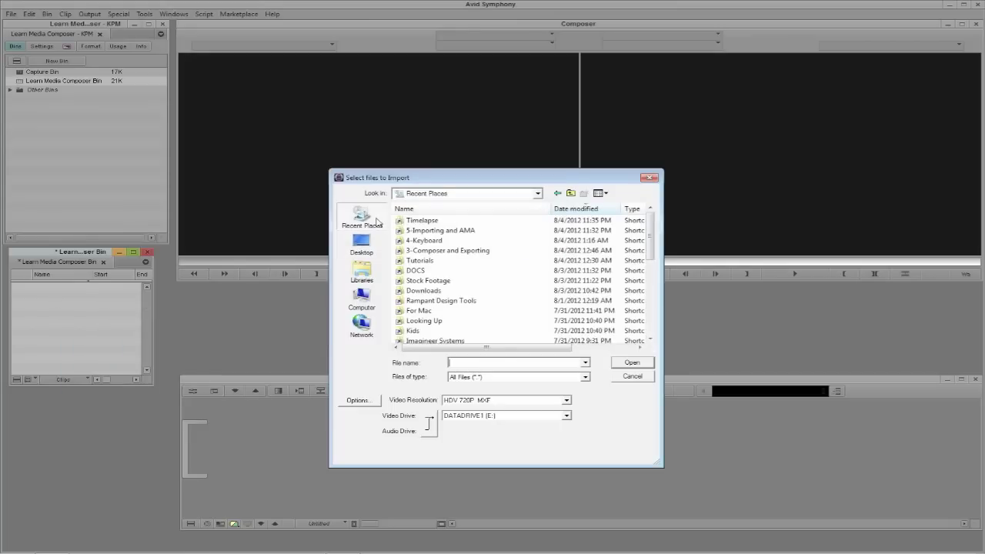
pyautogui.doubleClick(402, 223)
pyautogui.click(424, 231)
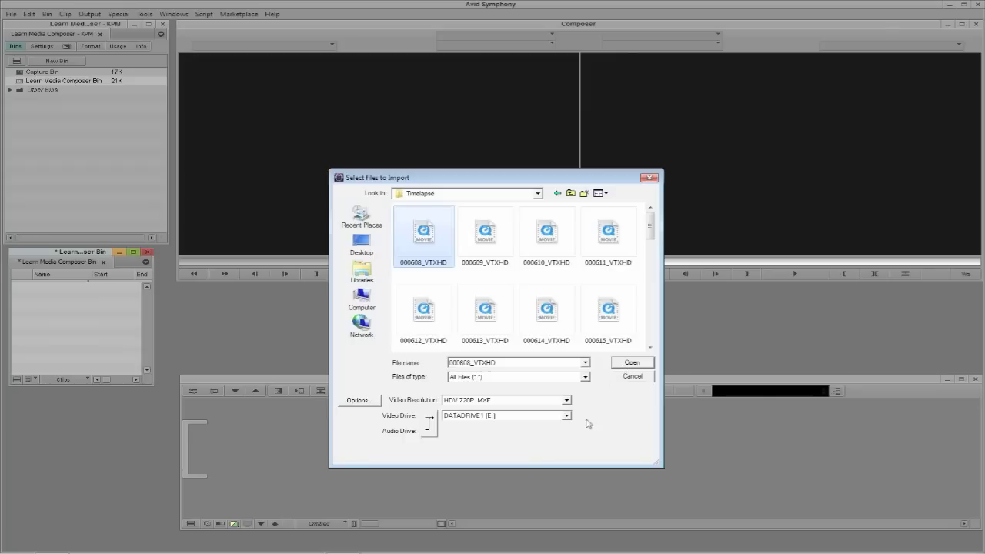
# Open the import Options and show the Image tab of Import Settings
pyautogui.click(356, 401)
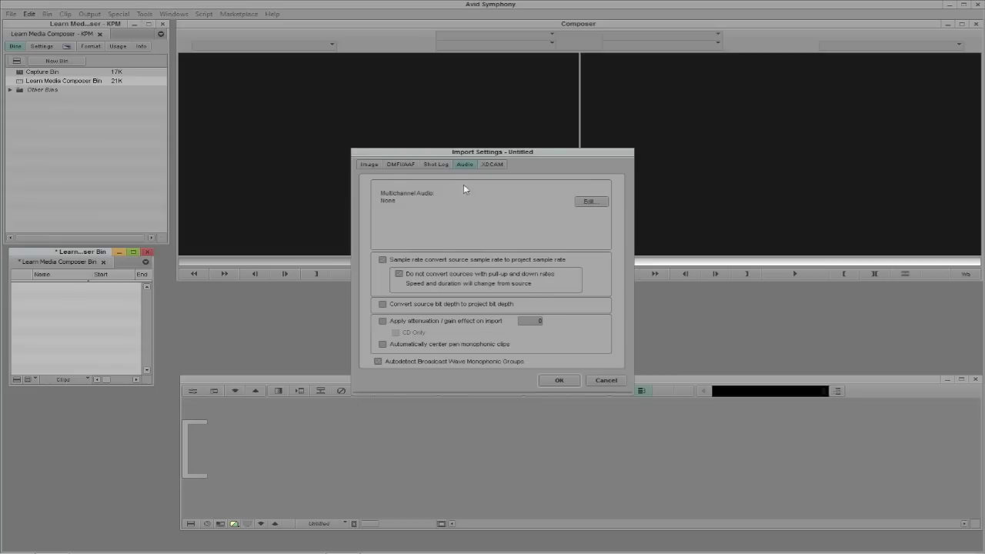
pyautogui.click(370, 165)
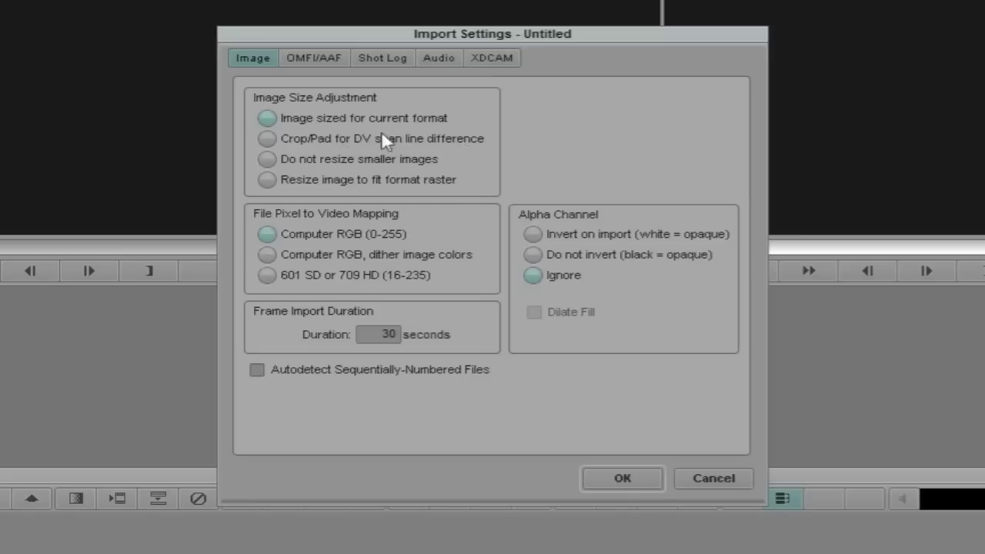
# Choose Image sized for current format, uncheck Autodetect Sequentially-Numbered Files, and accept
pyautogui.click(266, 182)
pyautogui.click(258, 371)
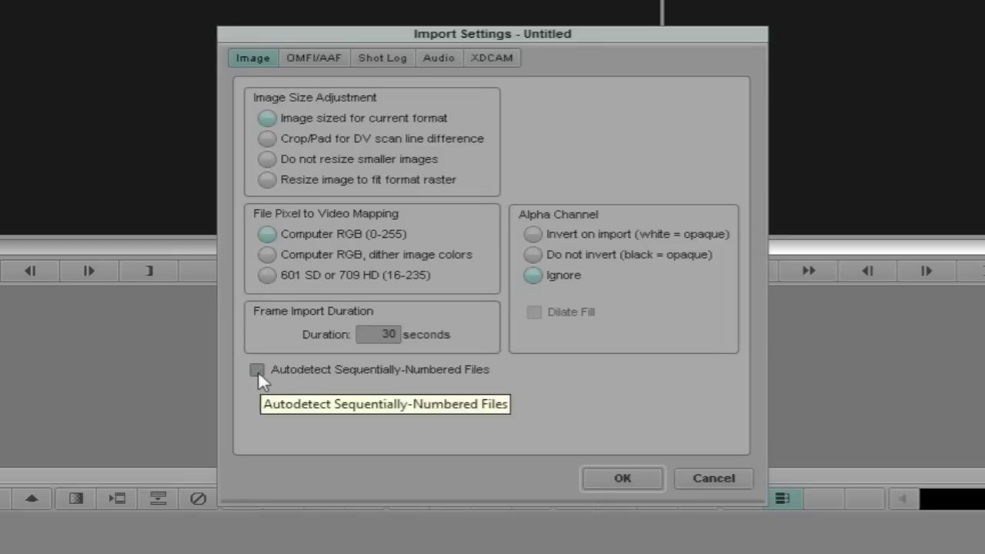
pyautogui.click(625, 478)
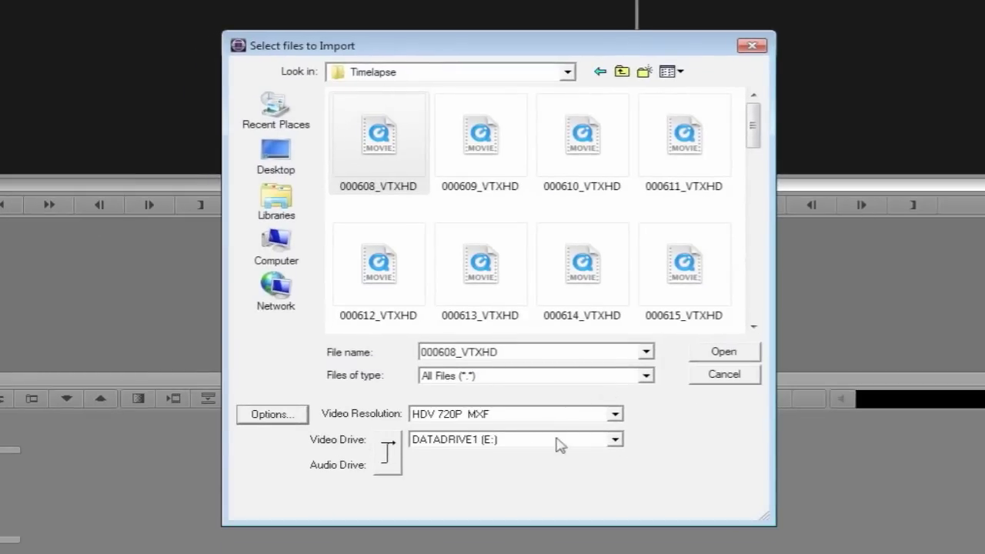
# Import 000608_VTXHD at DNxHD 90 MXF with DATADRIVE1 (E:) as the video drive
pyautogui.click(528, 439)
pyautogui.click(531, 439)
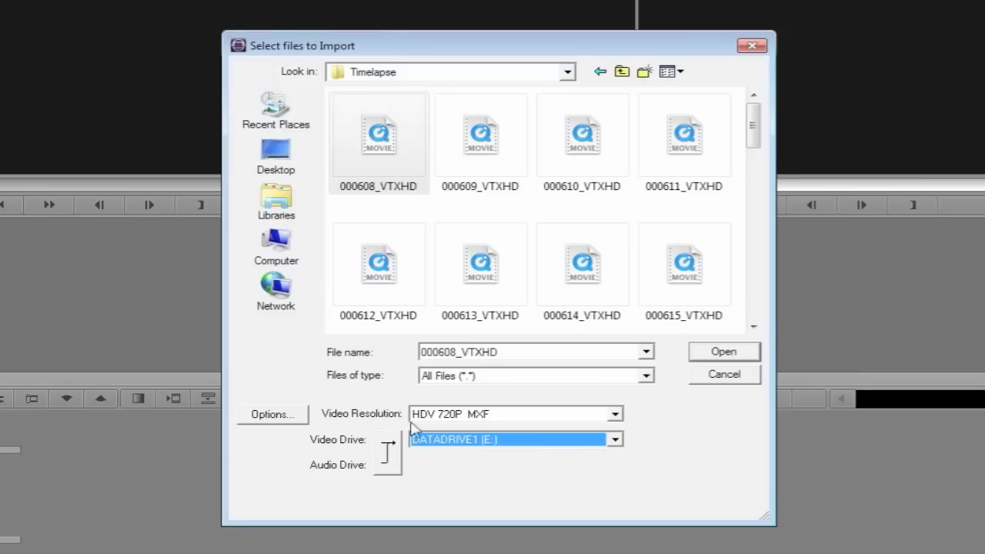
pyautogui.click(570, 416)
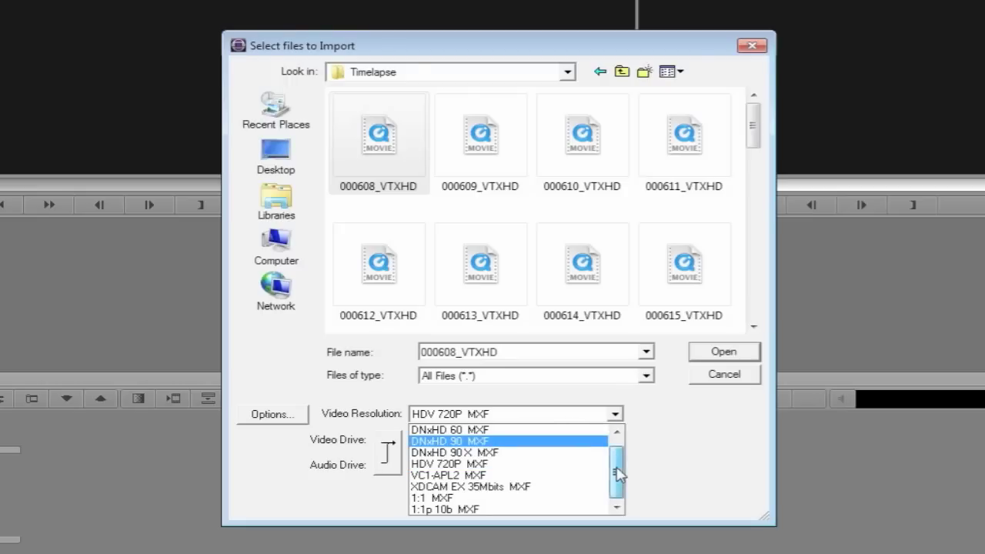
pyautogui.moveTo(619, 475); pyautogui.dragTo(620, 490)
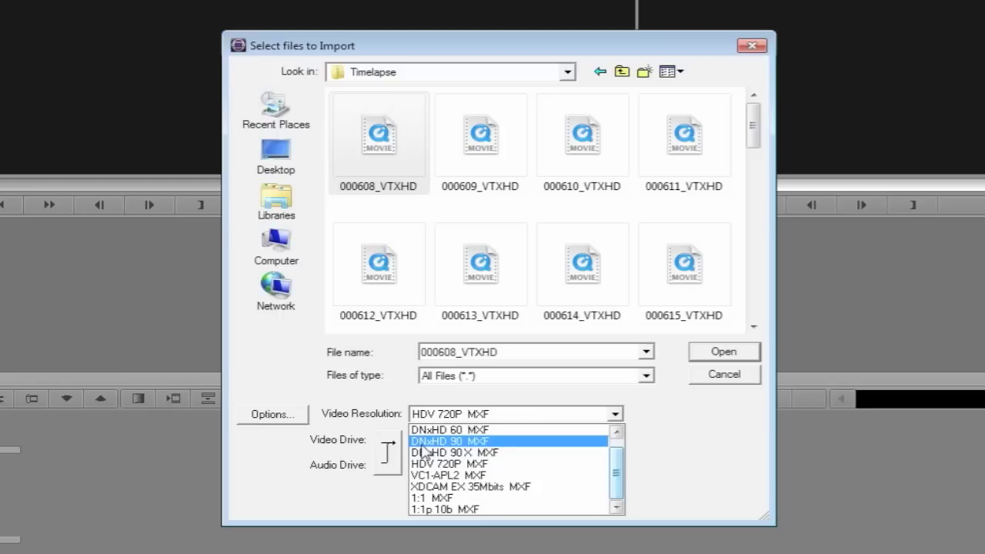
pyautogui.click(460, 442)
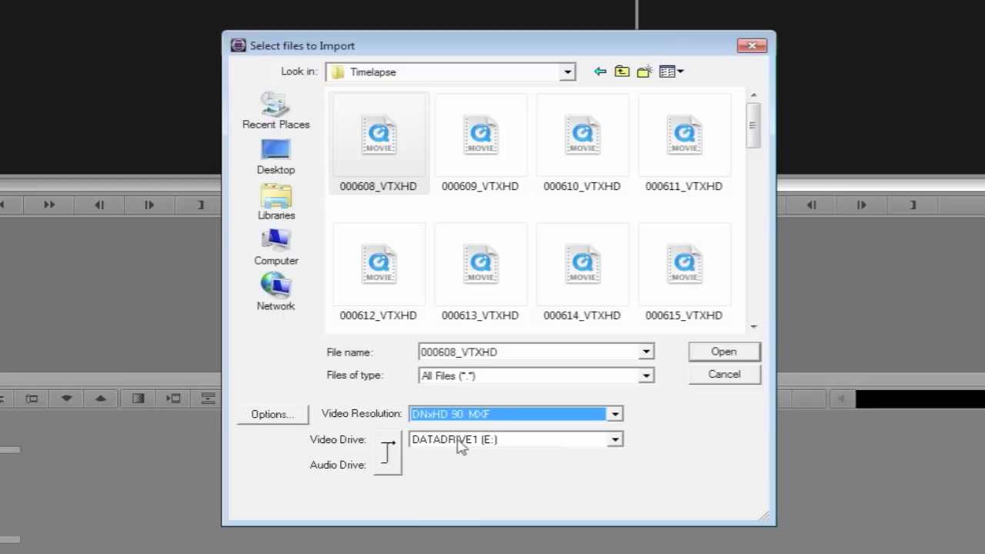
pyautogui.click(398, 146)
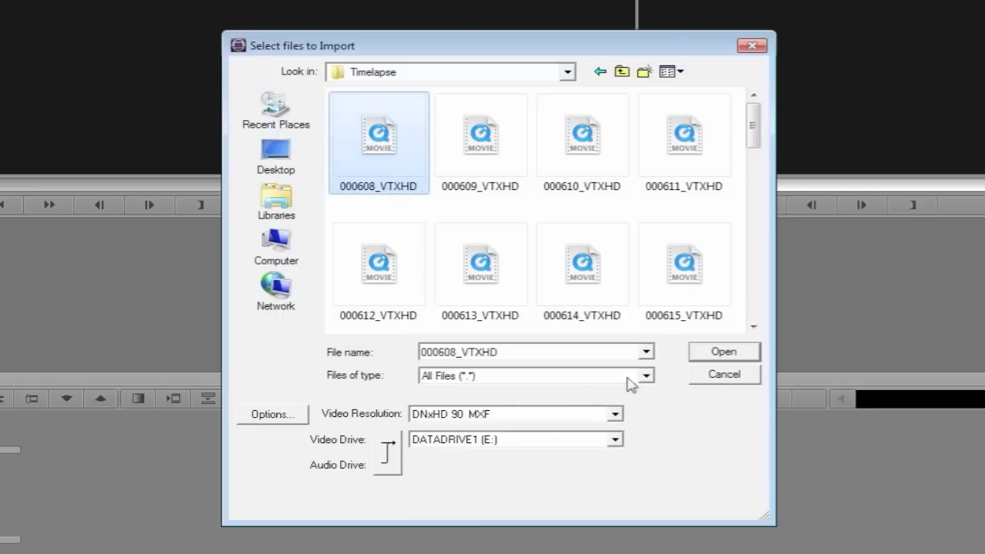
pyautogui.click(710, 353)
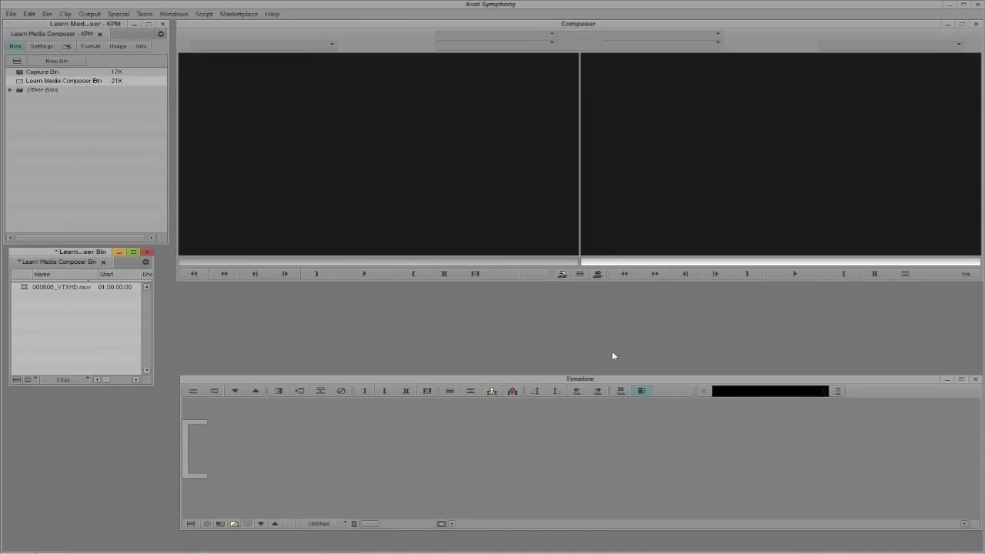
# Load 000608_VTXHD.mov into the Source monitor and play the night highway time-lapse
pyautogui.click(24, 289)
pyautogui.doubleClick(24, 289)
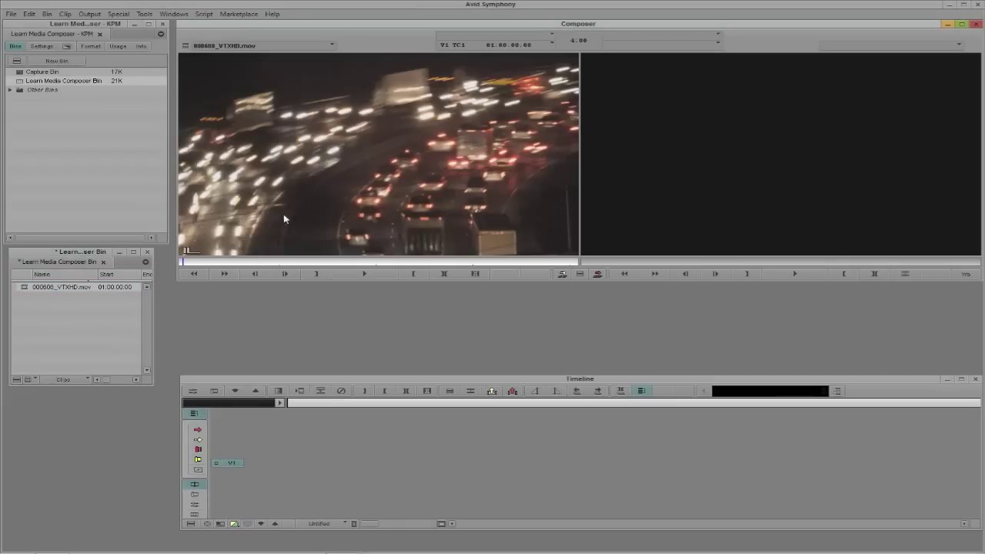
pyautogui.click(364, 274)
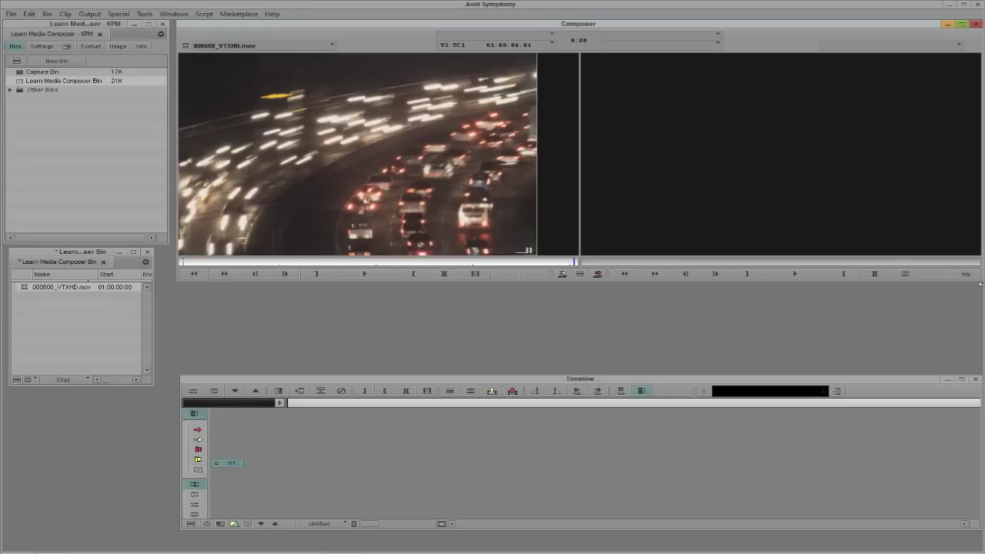
pyautogui.click(982, 317)
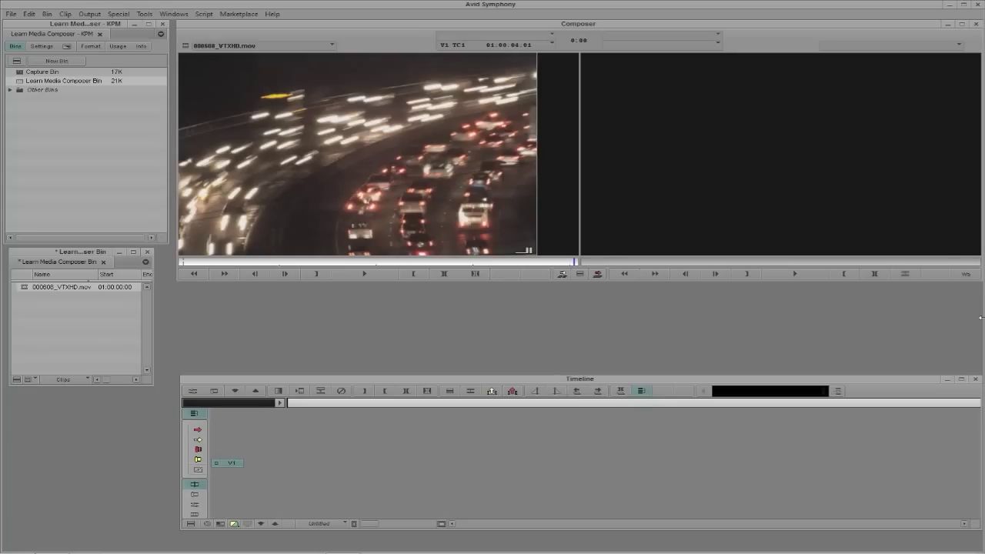
# Highlight the QuickTime AMA plug-in entry on Avid's Firefox page, then return to Symphony
pyautogui.hotkey('alt', 'Tab')
pyautogui.press('Tab')
pyautogui.press('Tab')
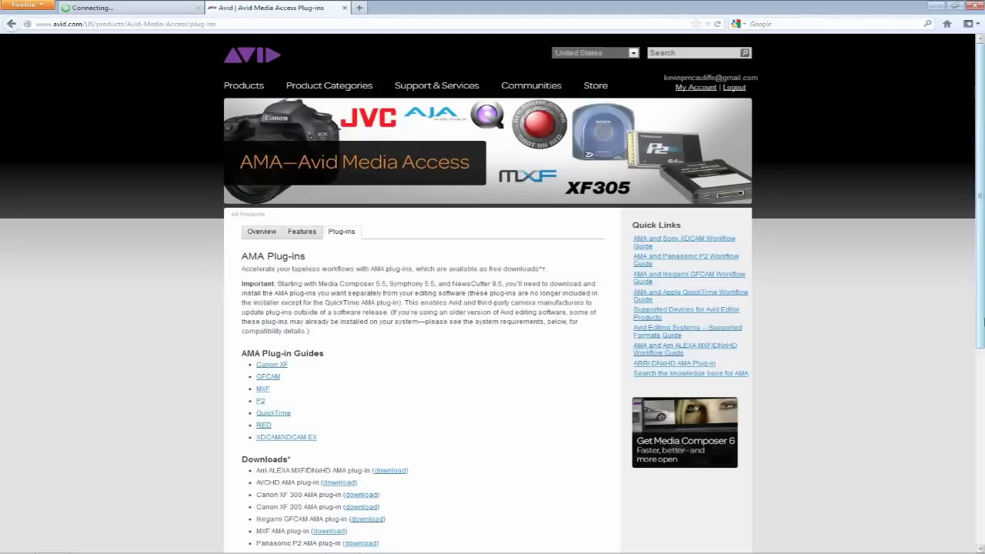
pyautogui.scroll(-2, 651, 323)
pyautogui.scroll(-3, 627, 323)
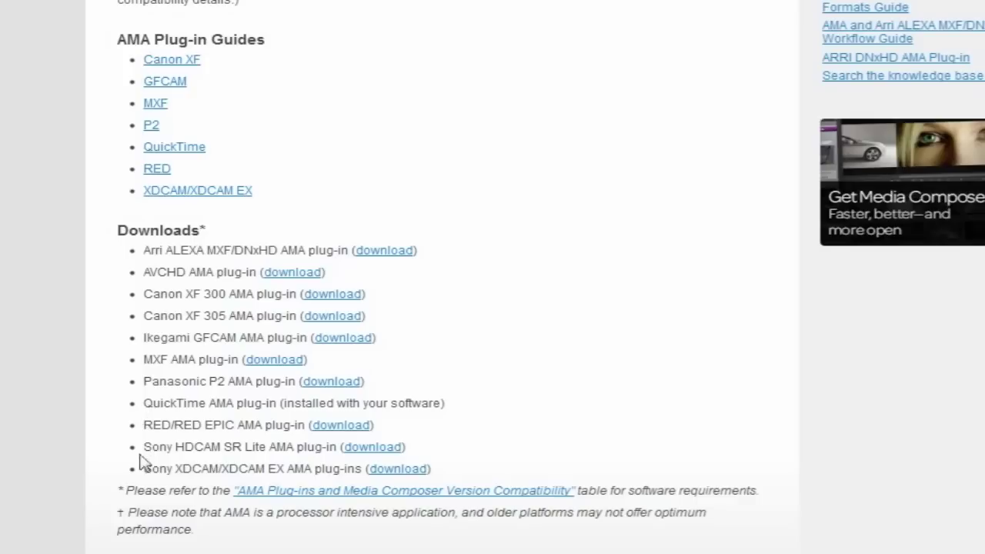
pyautogui.moveTo(143, 403); pyautogui.dragTo(448, 405)
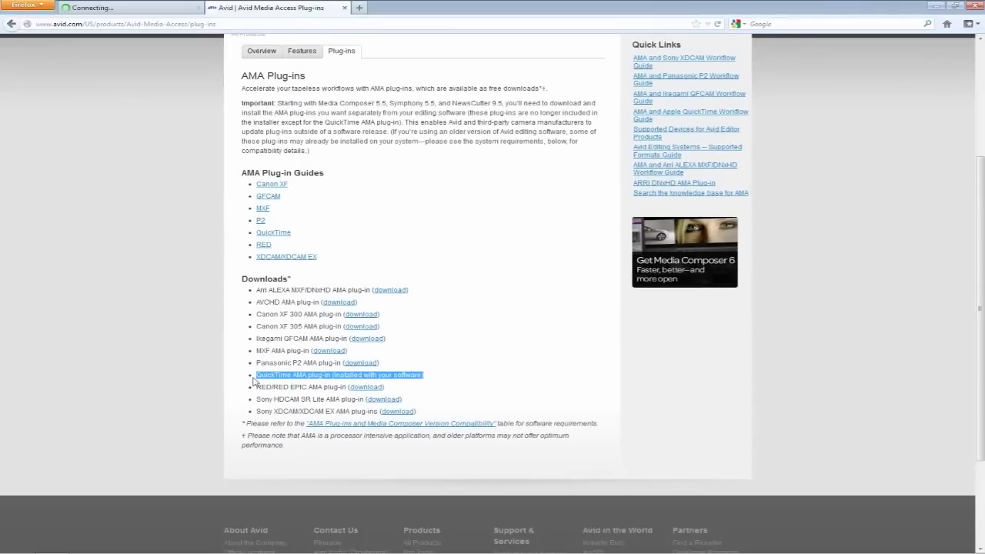
pyautogui.hotkey('alt', 'Tab')
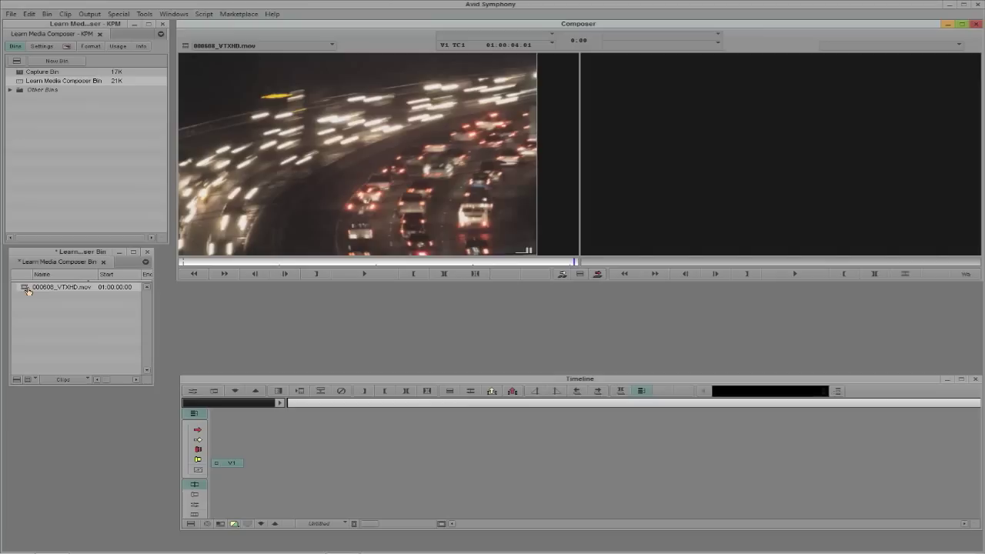
# Choose Import... from the bin's right-click menu to reopen the file chooser at the Timelapse folder
pyautogui.rightClick(45, 305)
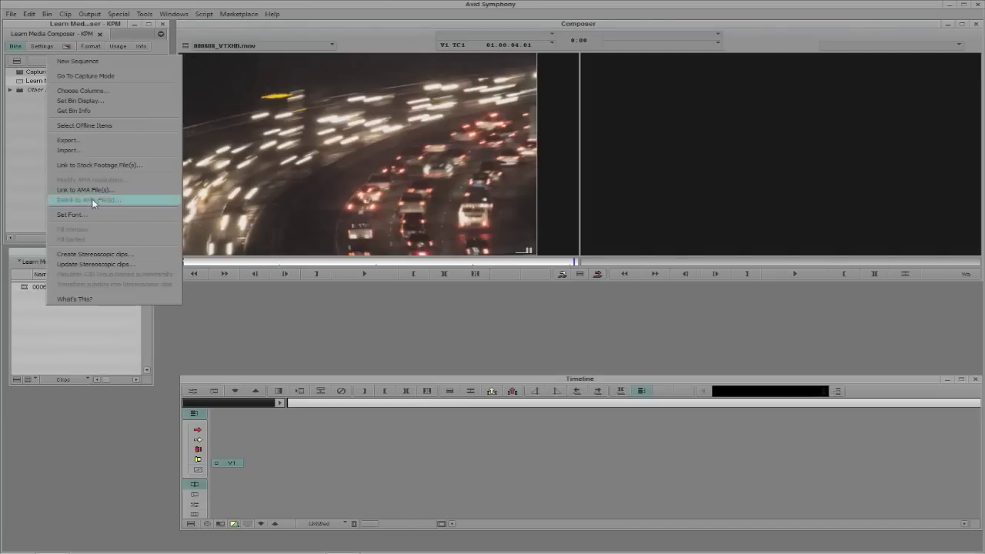
pyautogui.click(94, 150)
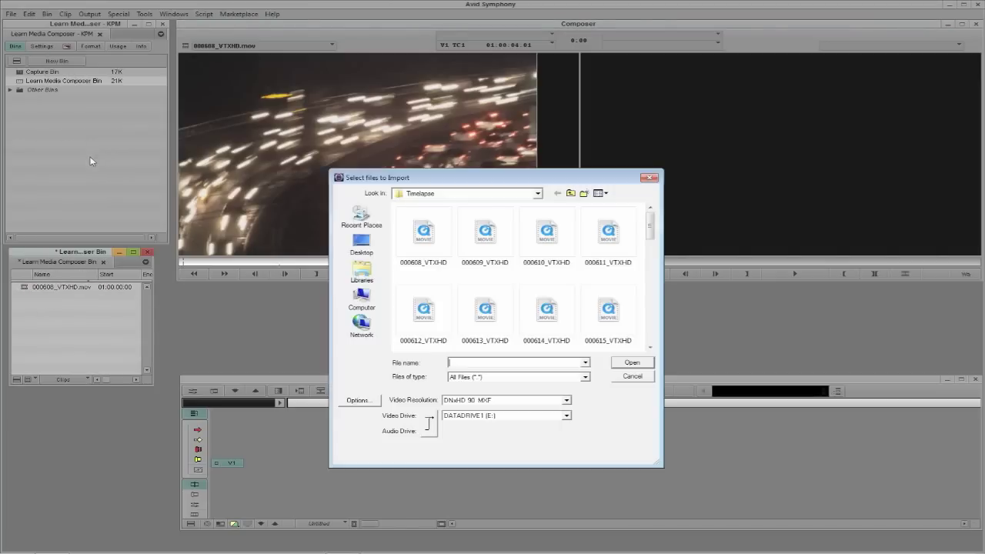
# List the Timelapse files in Details view sorted by size, and import the largest clip, 000628_VTXHD
pyautogui.click(601, 193)
pyautogui.click(623, 264)
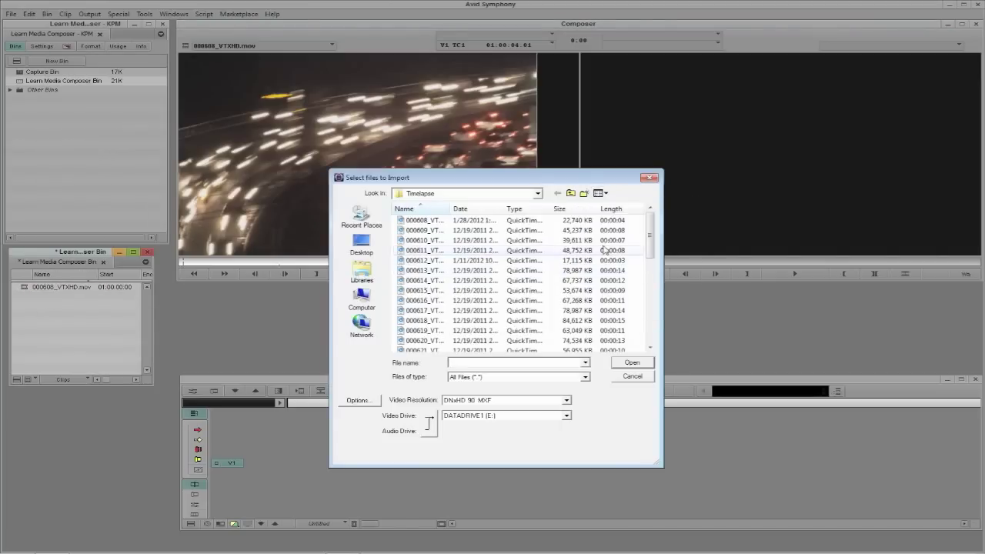
pyautogui.click(559, 208)
pyautogui.click(421, 220)
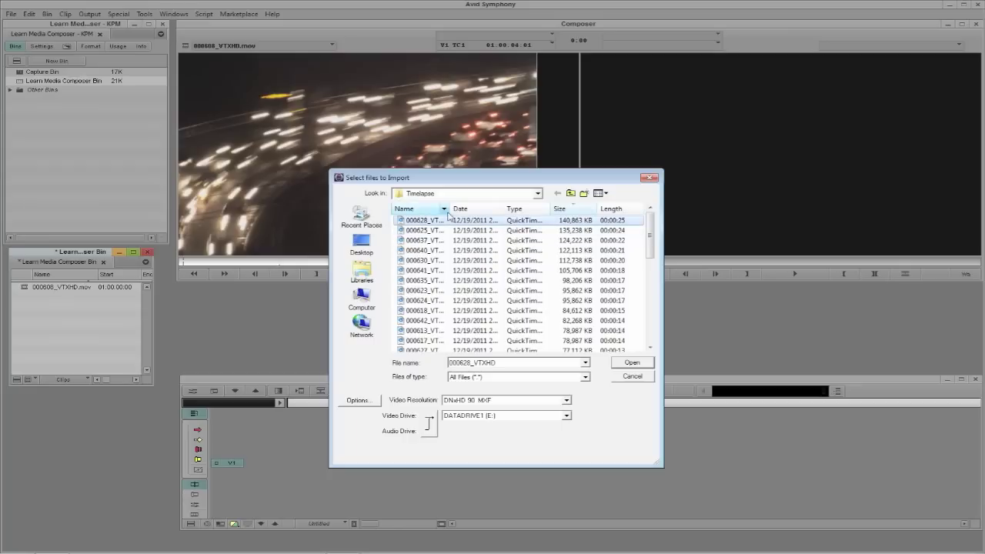
pyautogui.moveTo(450, 209); pyautogui.dragTo(497, 210)
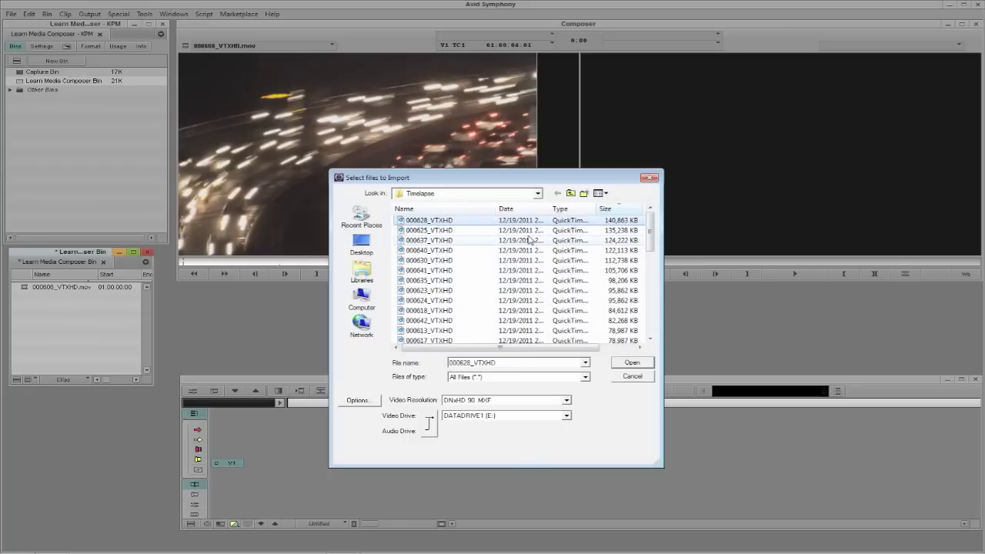
pyautogui.click(632, 361)
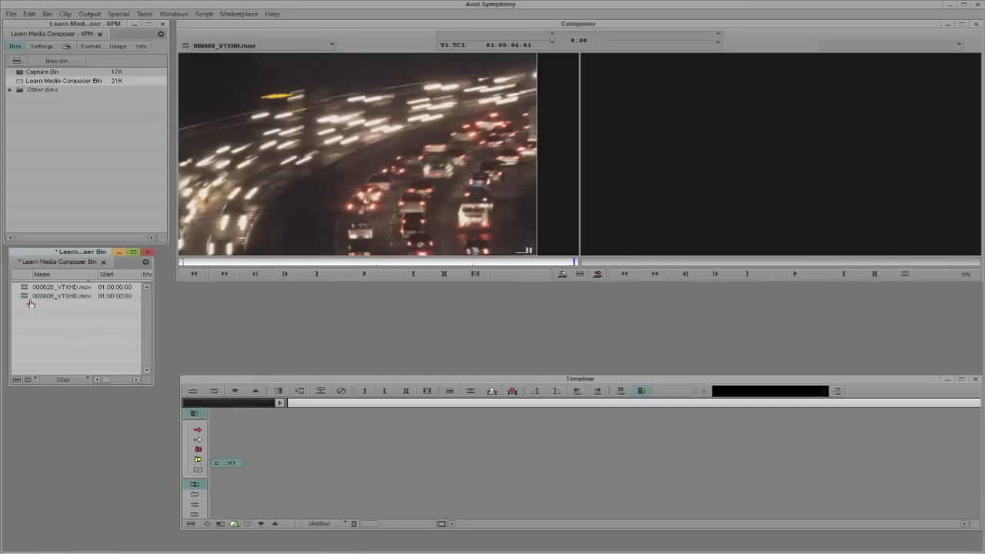
# Load the 000628_VTXHD.mov night-street clip in the Source monitor and scrub toward its end
pyautogui.doubleClick(23, 288)
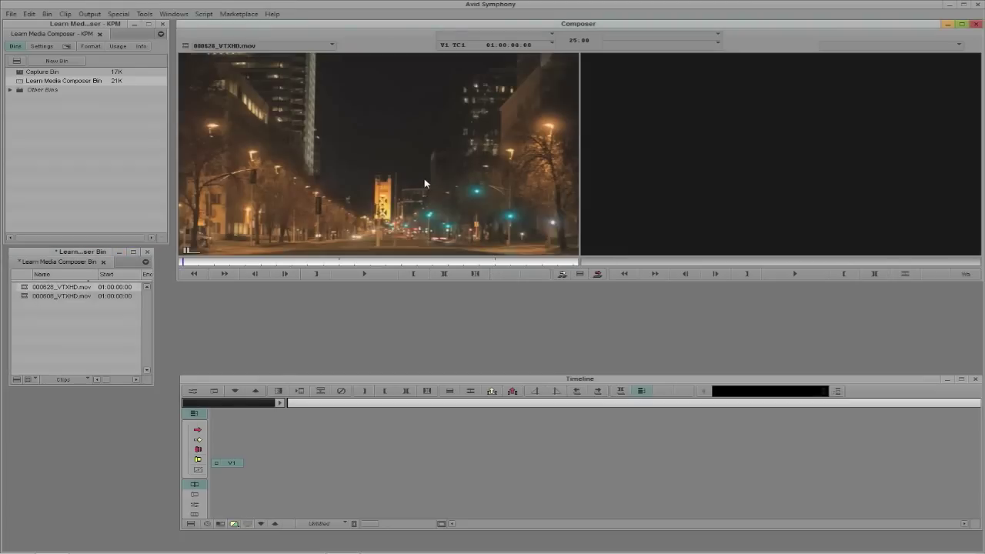
pyautogui.moveTo(228, 264)
pyautogui.mouseDown()
pyautogui.moveTo(565, 267)
pyautogui.moveTo(161, 274)
pyautogui.mouseUp()
# Start Link to AMA File(s) from the bin and browse the Footage folders in a detailed list
pyautogui.rightClick(48, 316)
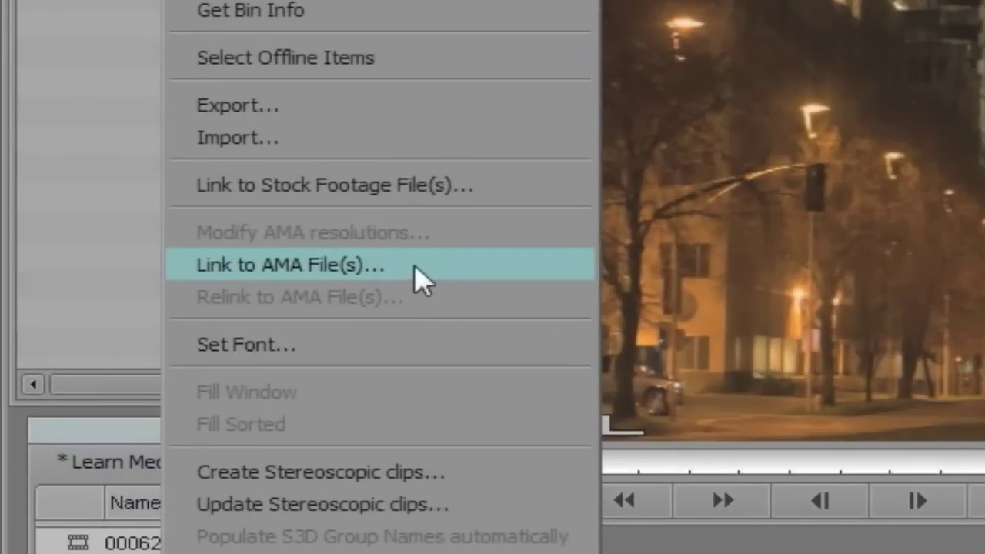
pyautogui.click(440, 266)
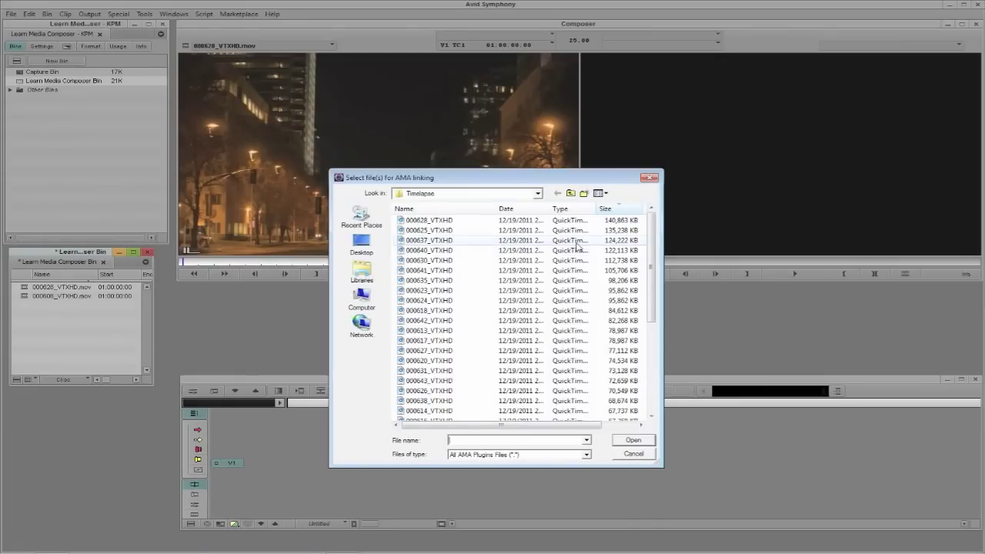
pyautogui.click(570, 194)
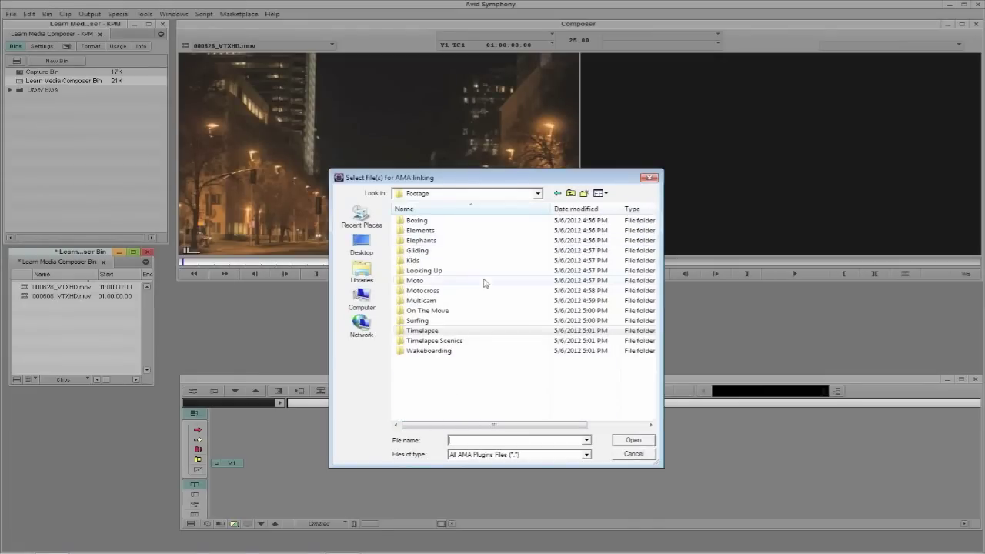
pyautogui.doubleClick(450, 291)
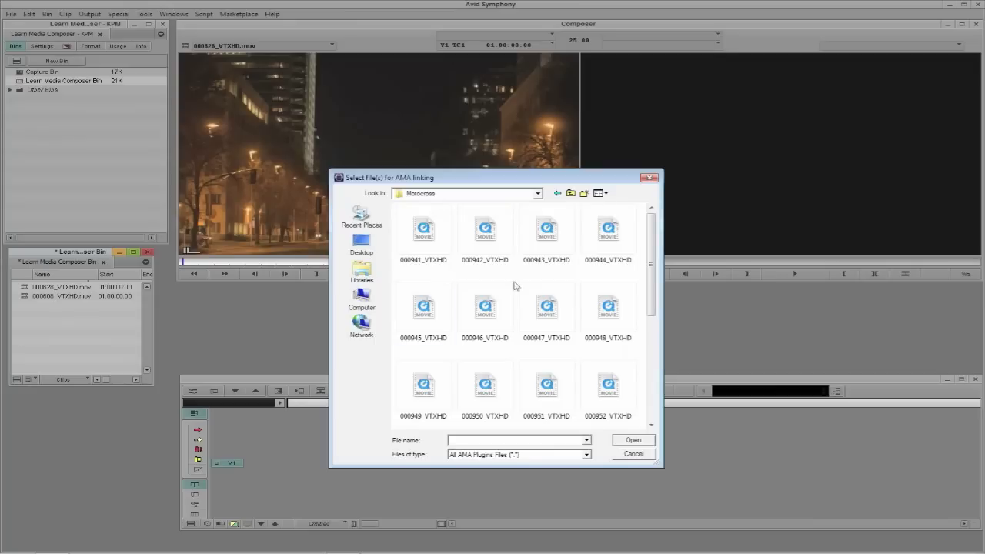
pyautogui.click(599, 193)
pyautogui.click(636, 255)
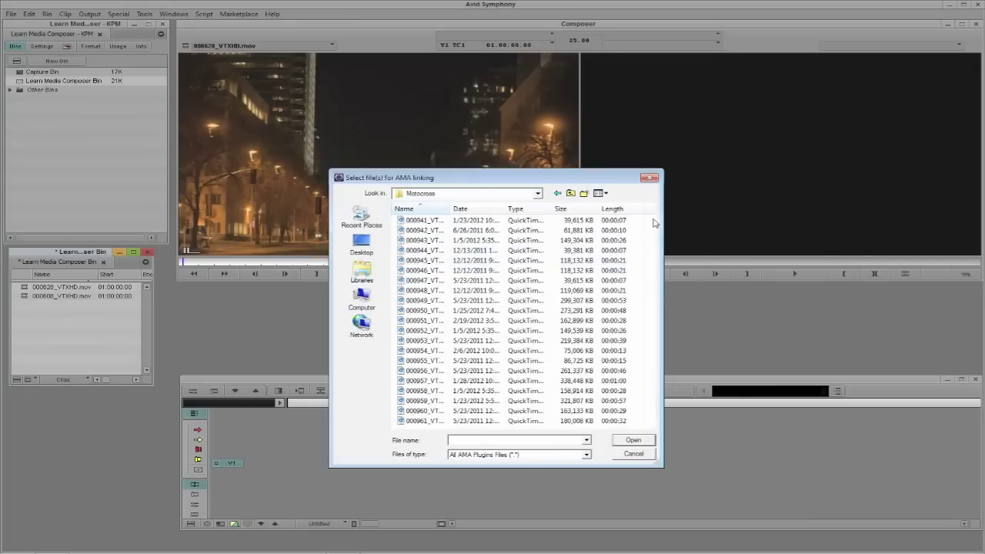
# In Footage > Timelapse, select 000625_VTXHD through the last file and link them into the bin
pyautogui.click(571, 193)
pyautogui.doubleClick(431, 332)
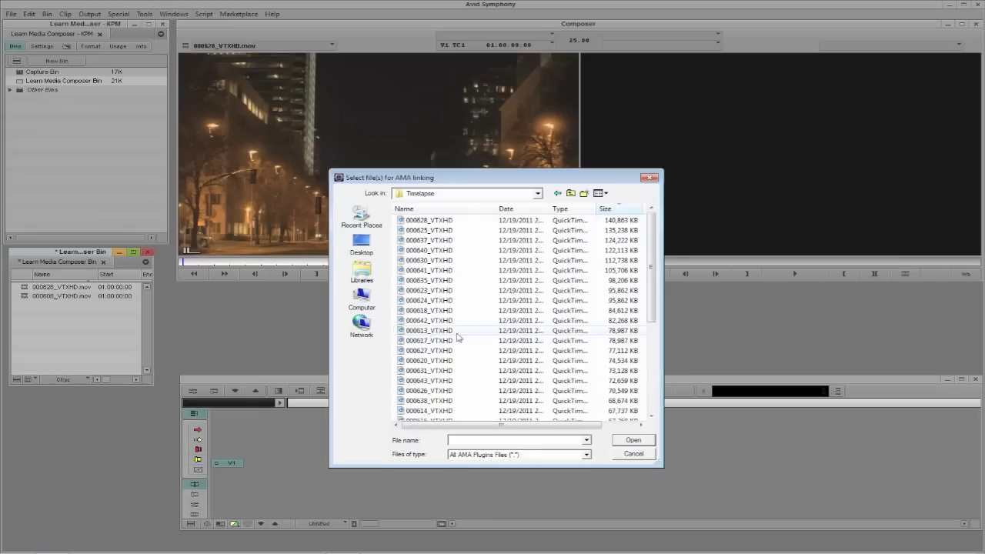
pyautogui.moveTo(652, 323)
pyautogui.mouseDown()
pyautogui.moveTo(651, 387)
pyautogui.moveTo(668, 231)
pyautogui.moveTo(670, 402)
pyautogui.moveTo(675, 237)
pyautogui.mouseUp()
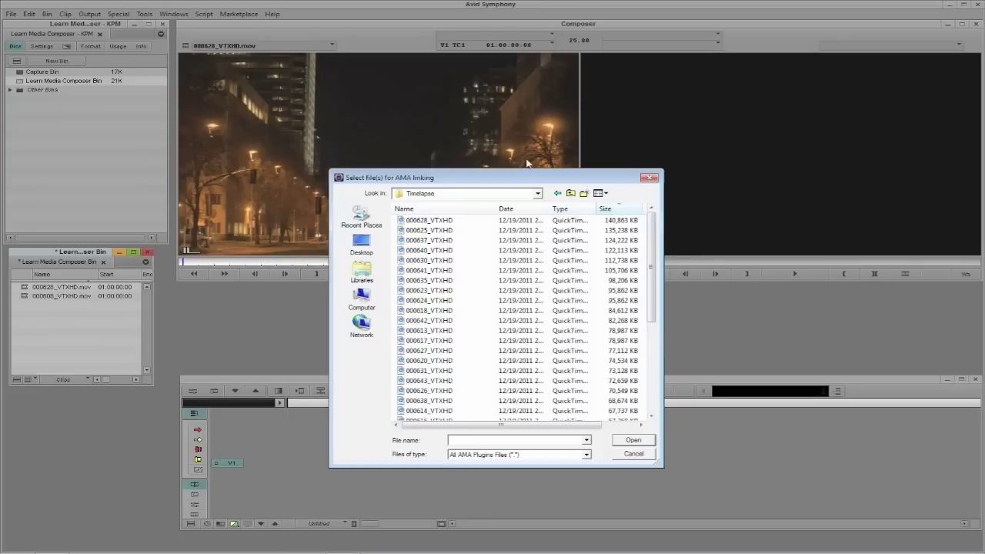
pyautogui.moveTo(513, 179); pyautogui.dragTo(498, 187)
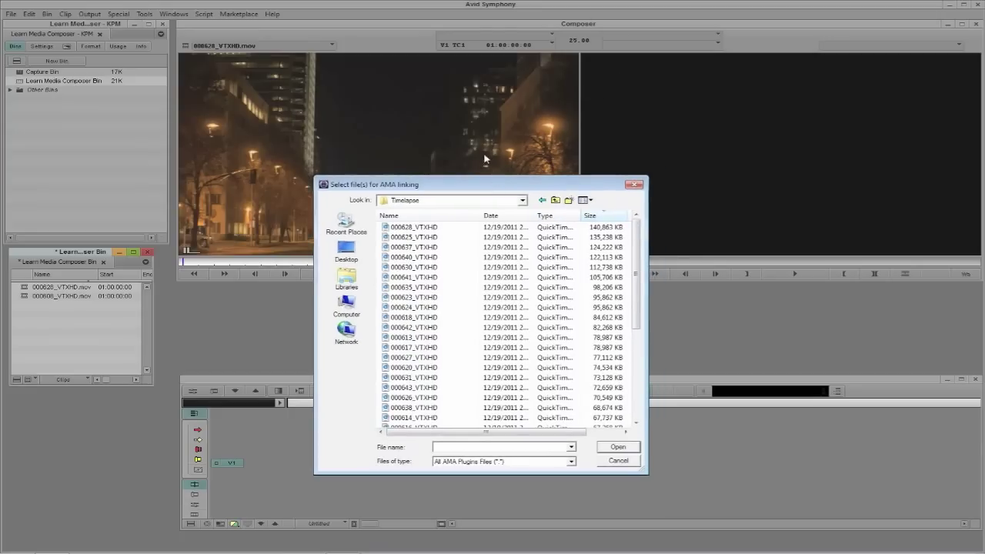
pyautogui.click(447, 237)
pyautogui.hotkey('shift', 'End')
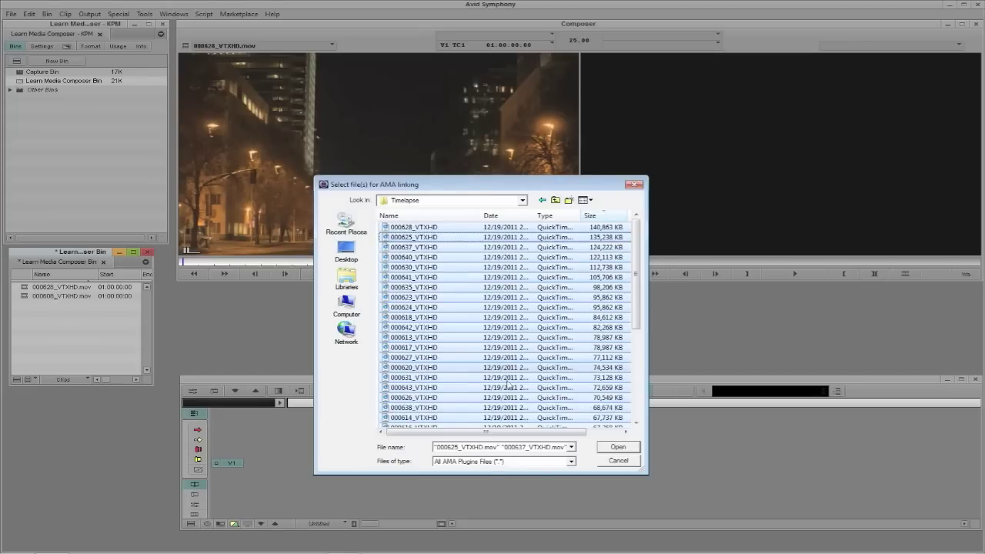
pyautogui.click(619, 448)
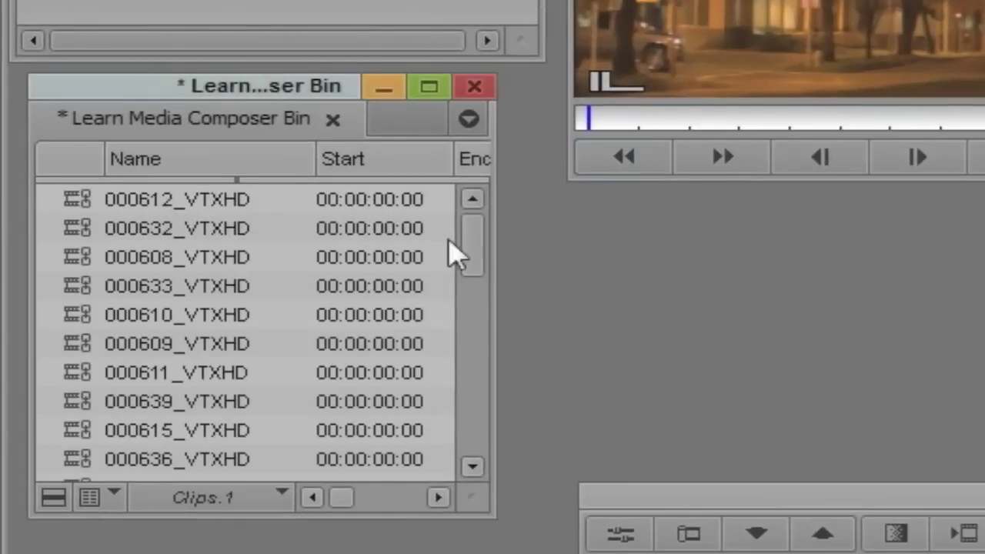
# Make the bin taller and play linked clip 000612_VTXHD in the Source monitor
pyautogui.moveTo(462, 246)
pyautogui.mouseDown()
pyautogui.moveTo(471, 248)
pyautogui.moveTo(492, 320)
pyautogui.moveTo(495, 461)
pyautogui.moveTo(517, 202)
pyautogui.mouseUp()
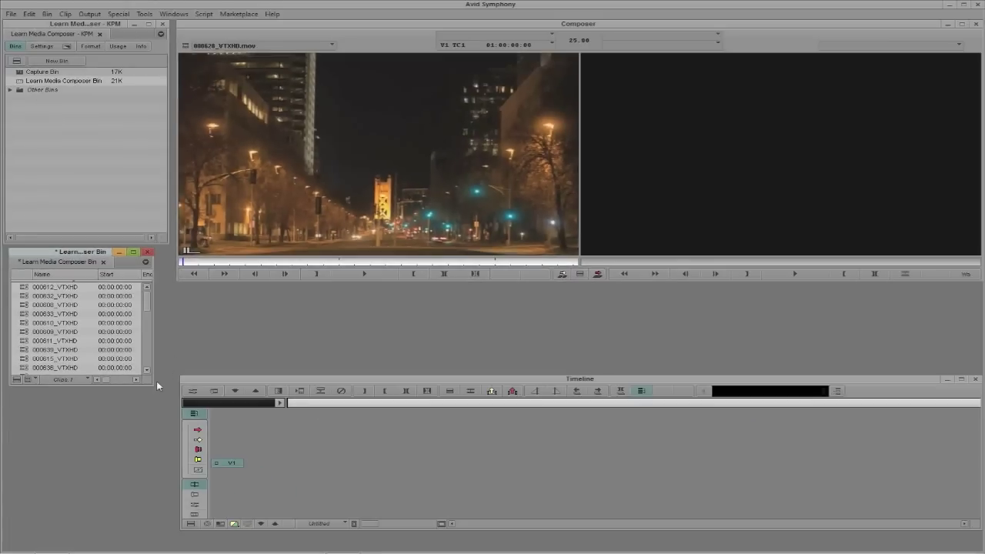
pyautogui.moveTo(158, 385); pyautogui.dragTo(168, 491)
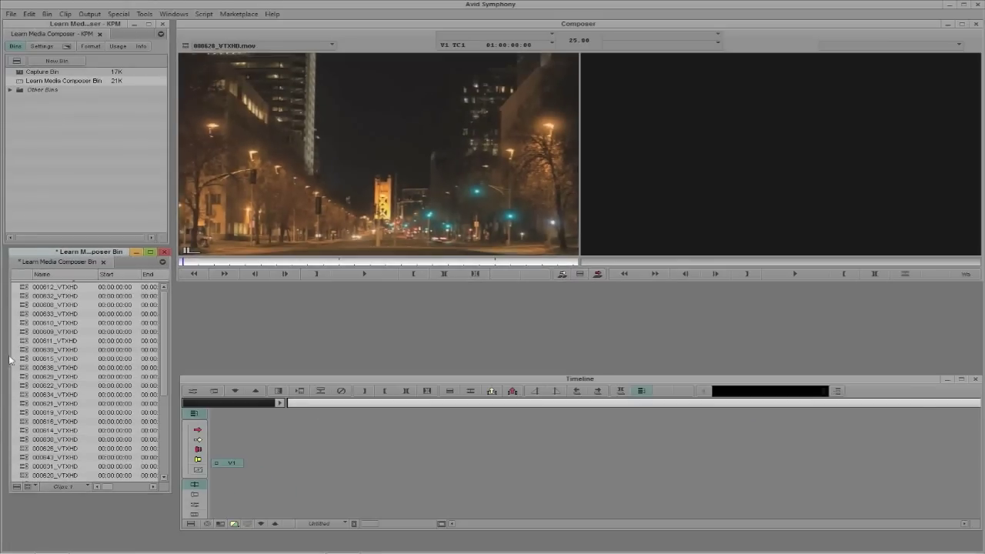
pyautogui.doubleClick(22, 288)
pyautogui.click(364, 273)
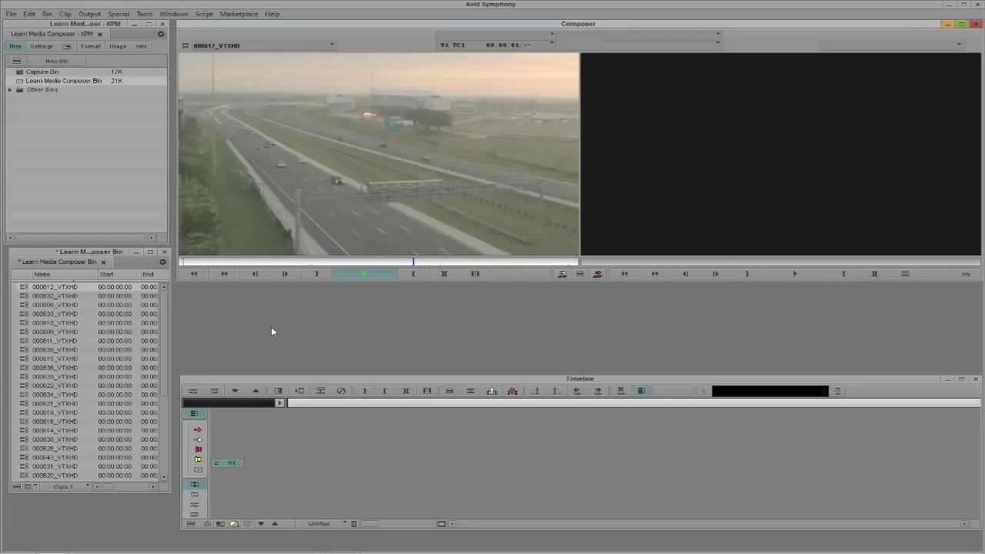
# Play linked clips 000632_VTXHD and 000608_VTXHD in turn in the Source monitor
pyautogui.doubleClick(23, 296)
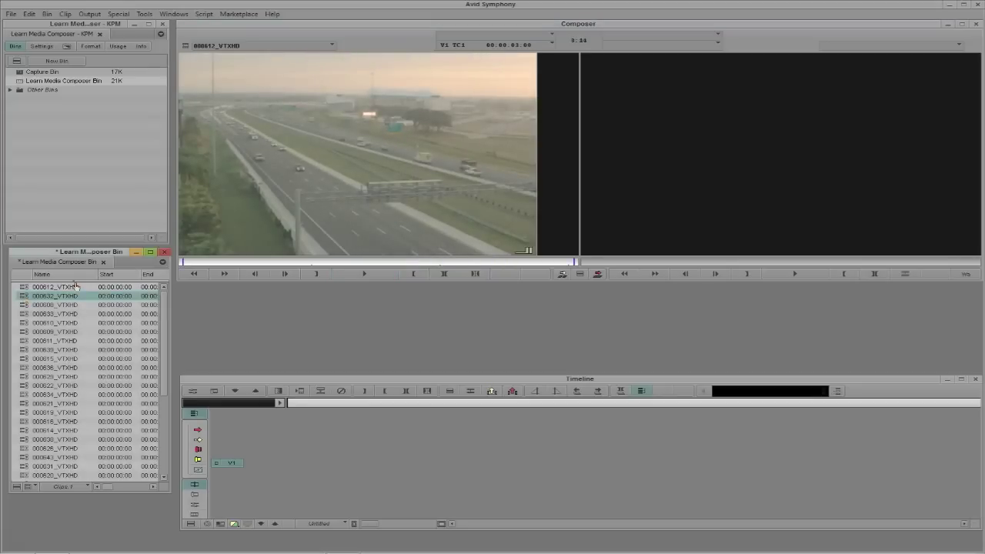
pyautogui.click(376, 274)
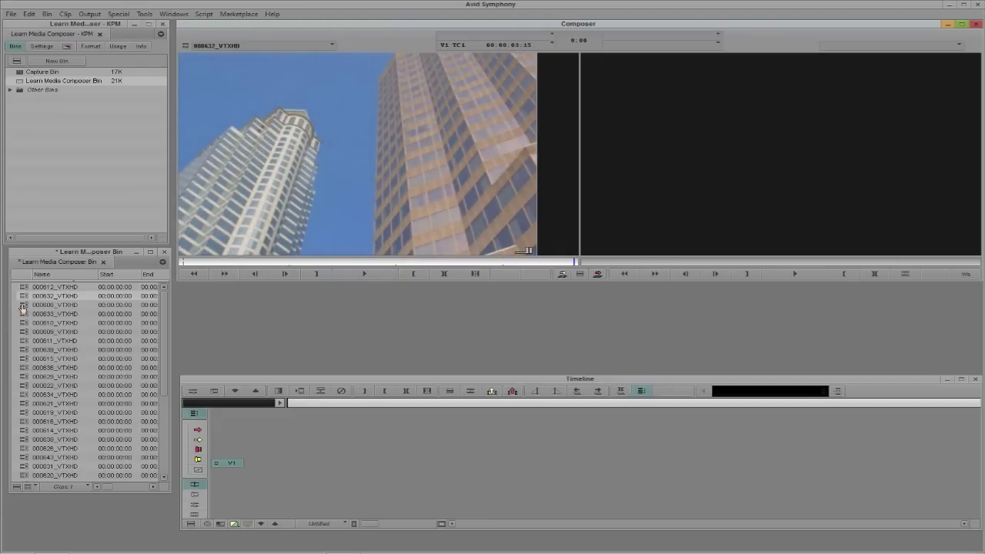
pyautogui.doubleClick(23, 305)
pyautogui.click(362, 276)
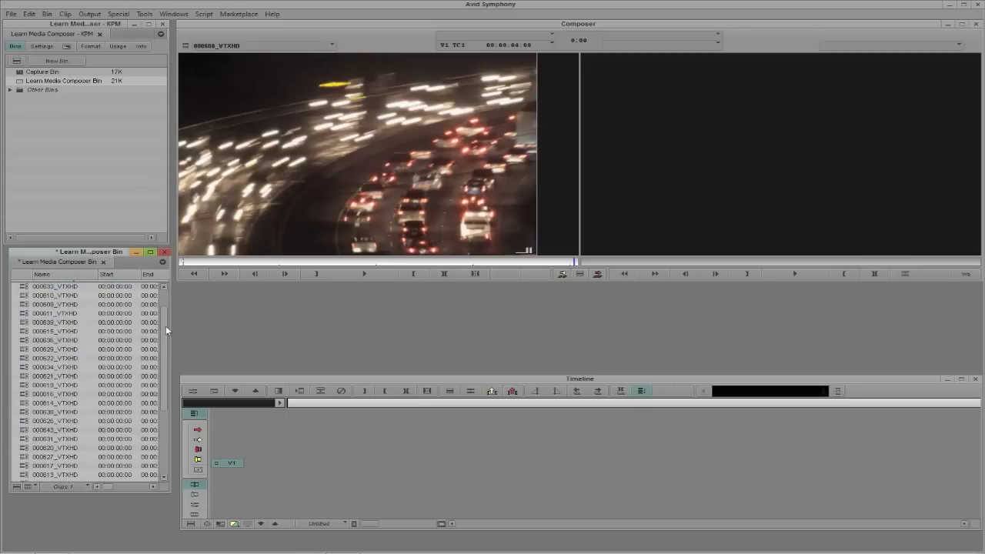
# Resize and reposition the bin window to reach the two imported .mov clips
pyautogui.moveTo(164, 310); pyautogui.dragTo(155, 408)
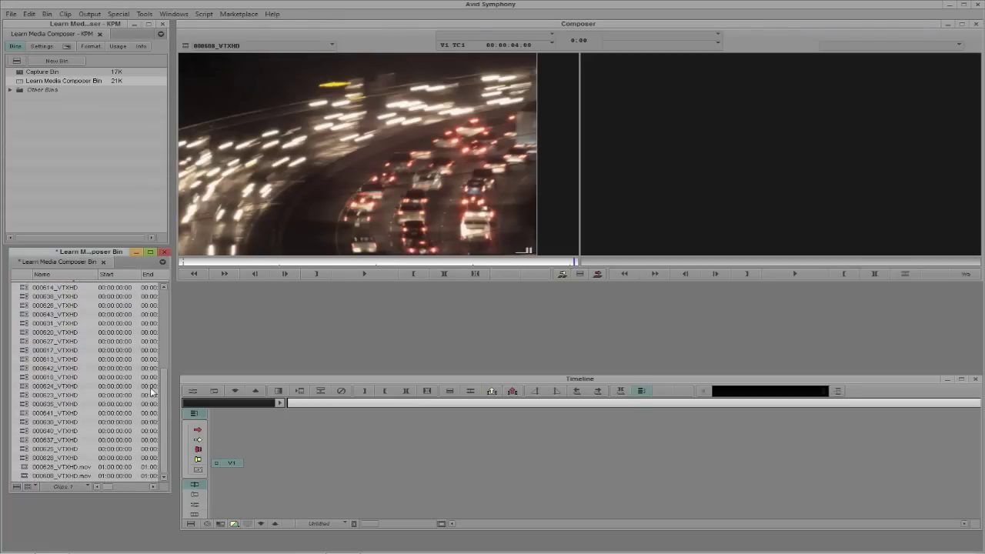
pyautogui.moveTo(90, 256)
pyautogui.mouseDown()
pyautogui.moveTo(221, 230)
pyautogui.moveTo(358, 105)
pyautogui.moveTo(401, 37)
pyautogui.mouseUp()
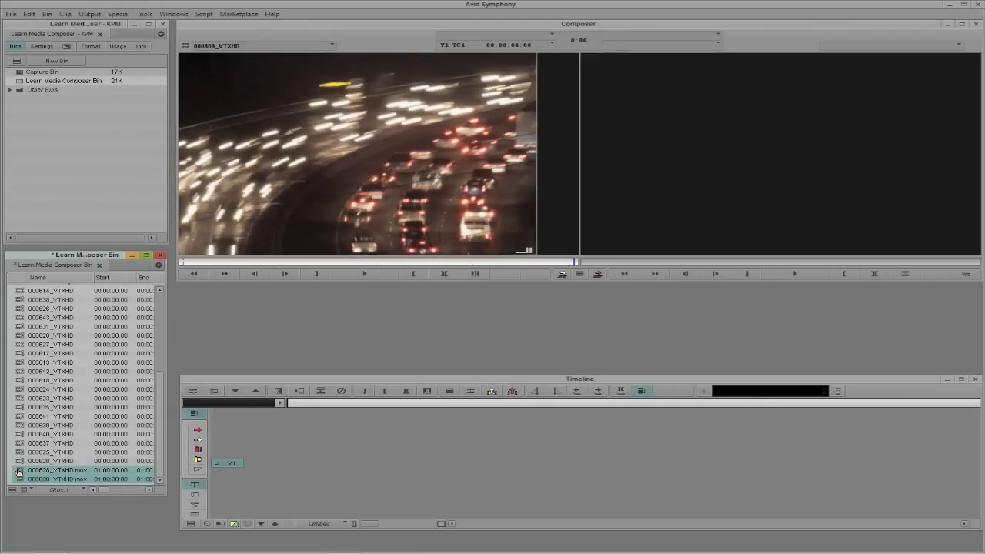
# Delete both .mov clips with their media files, then start deleting linked clip 000631_VTXHD
pyautogui.press('Delete')
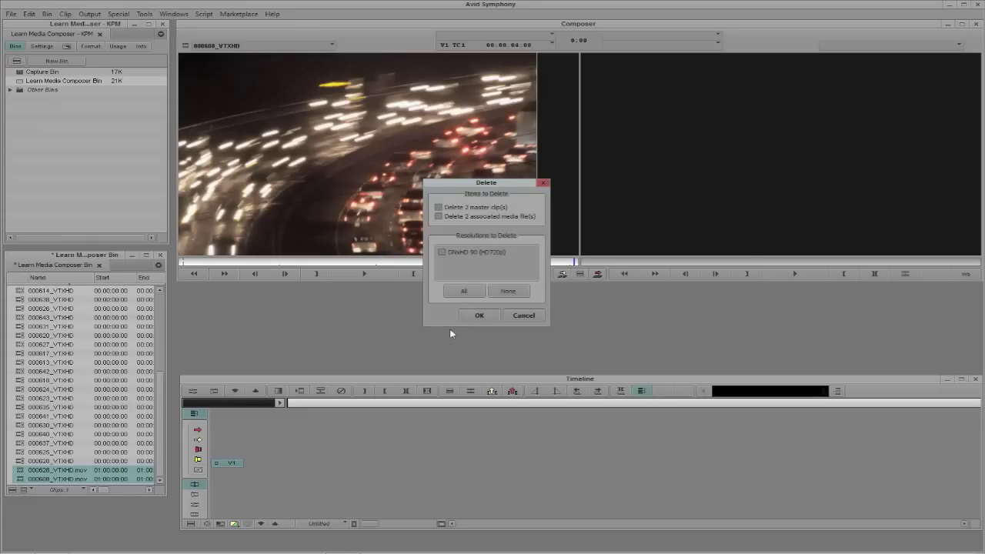
pyautogui.click(478, 317)
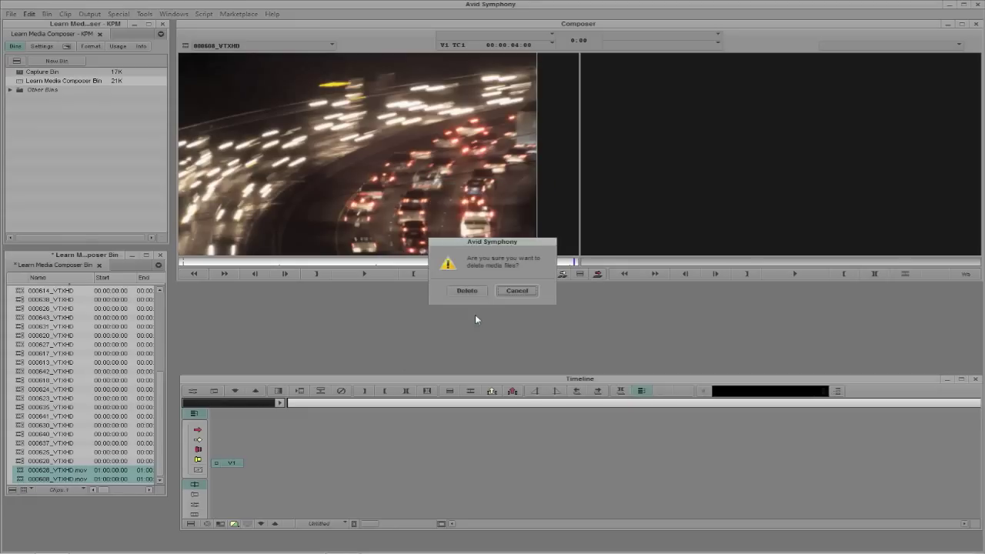
pyautogui.click(458, 290)
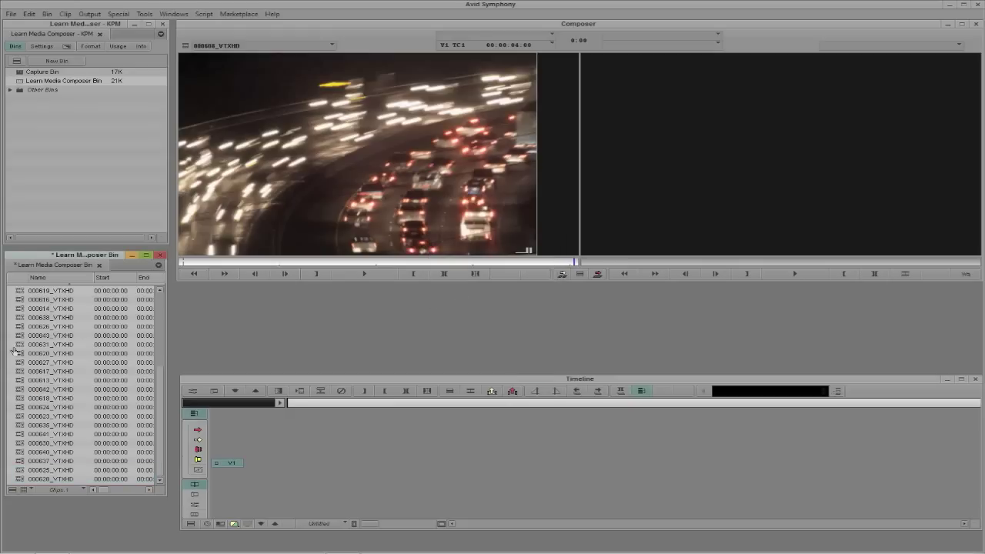
pyautogui.click(15, 345)
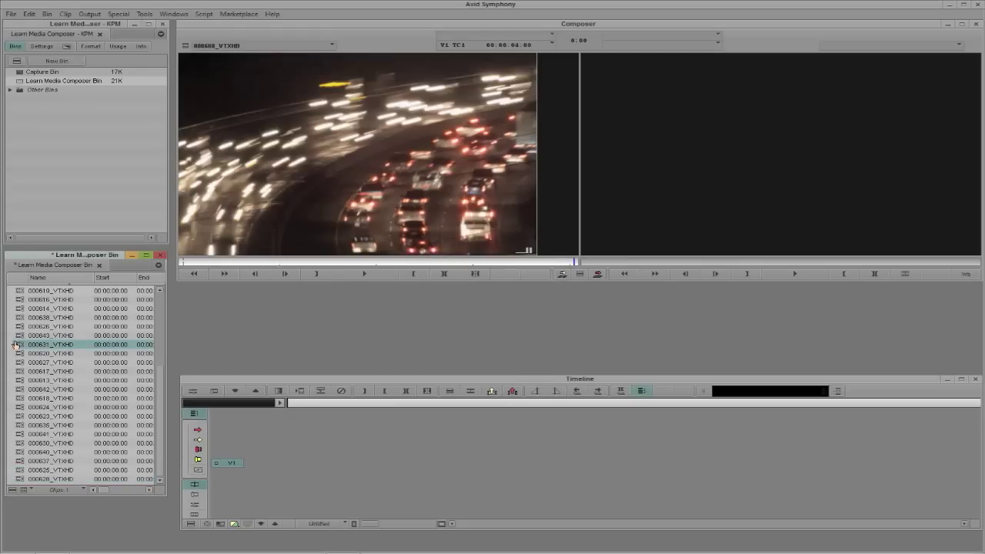
pyautogui.press('Delete')
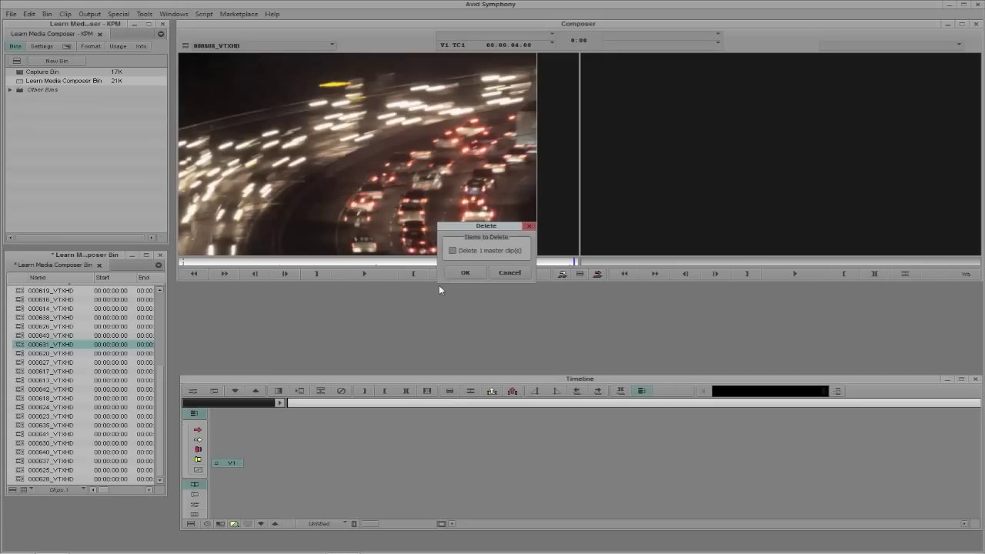
pyautogui.click(504, 274)
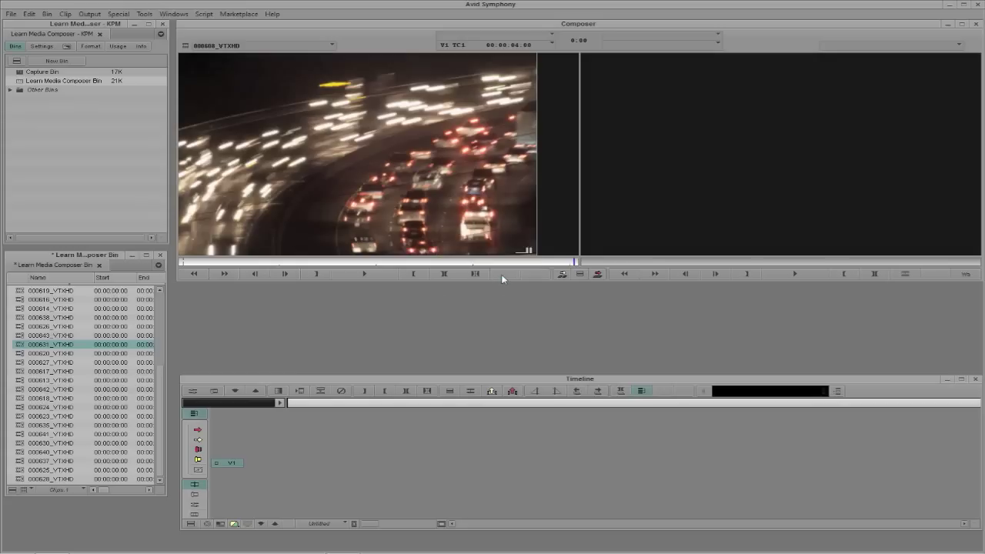